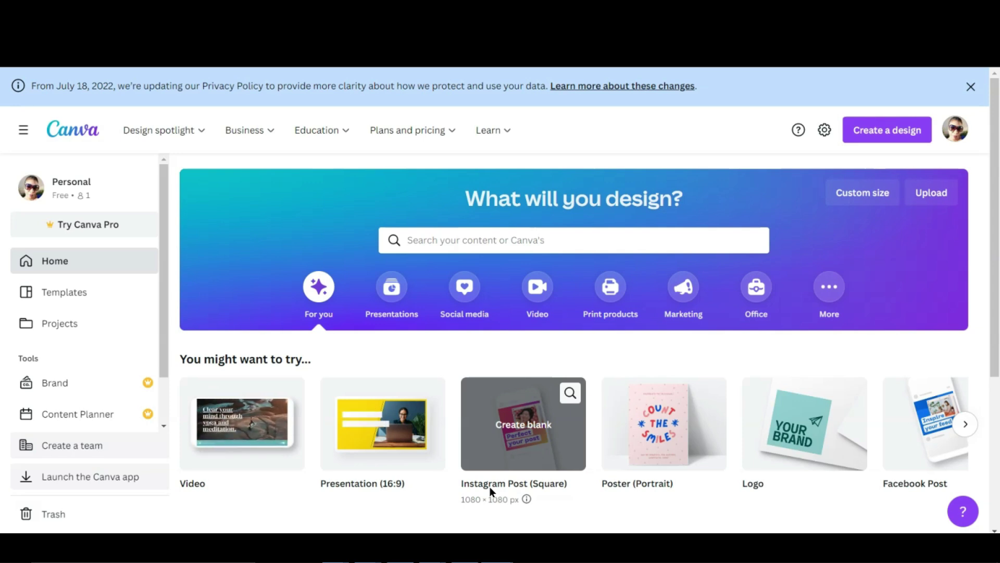
left_click(479, 524)
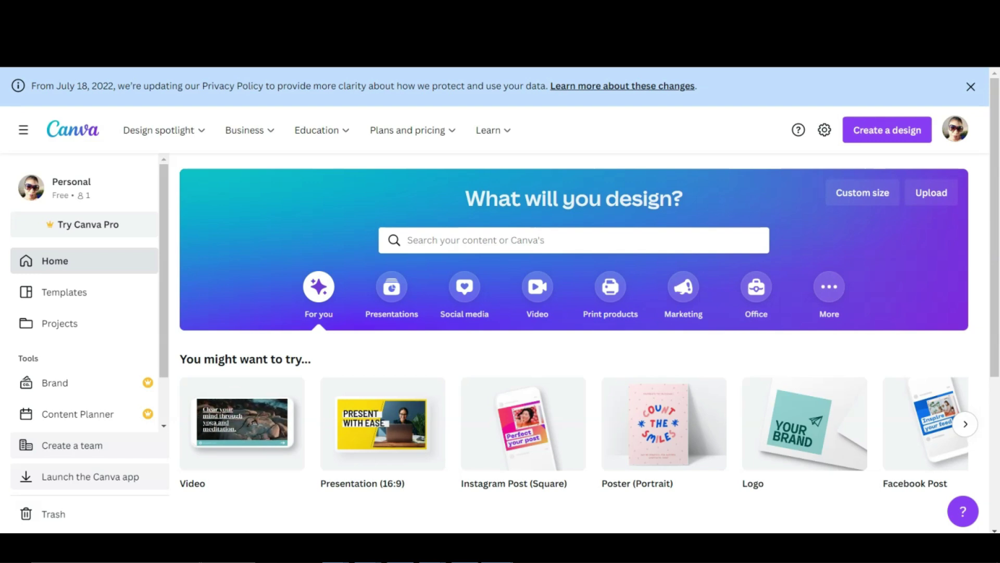
left_click(928, 197)
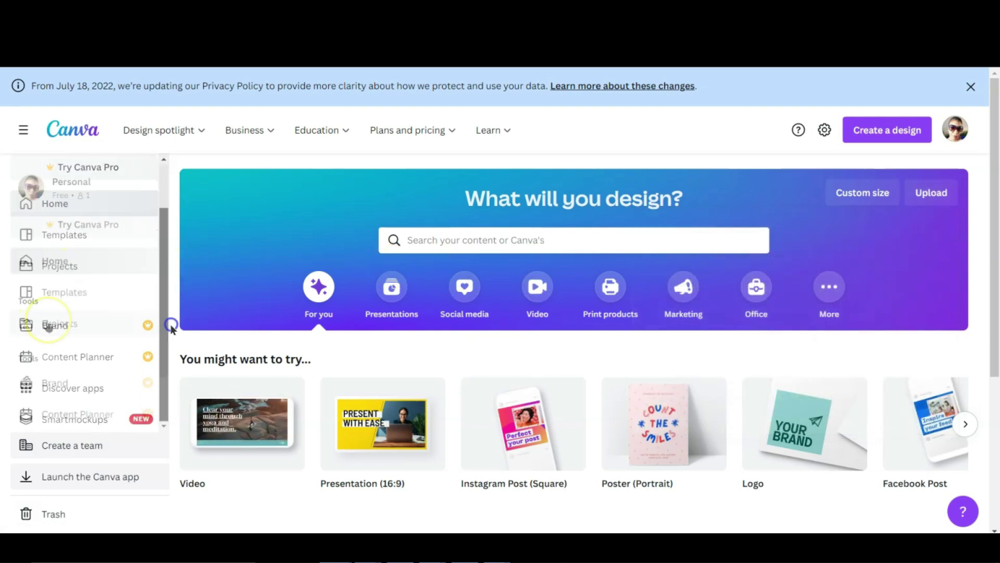
Open the cc_planner_2022_pages.pdf design from the saved projects
left_click(48, 324)
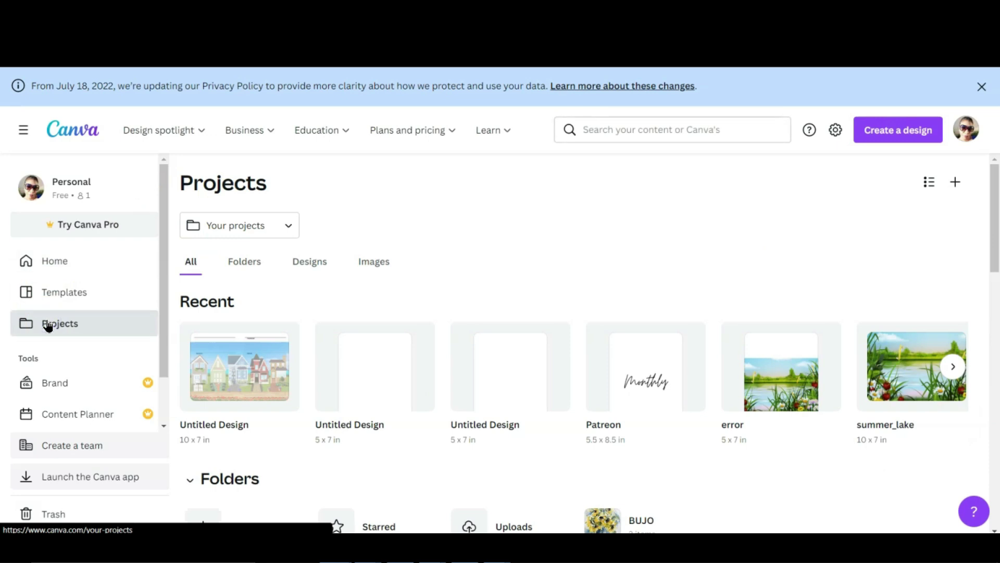
scroll(254, 326, "down", 5)
scroll(257, 331, "up", 3)
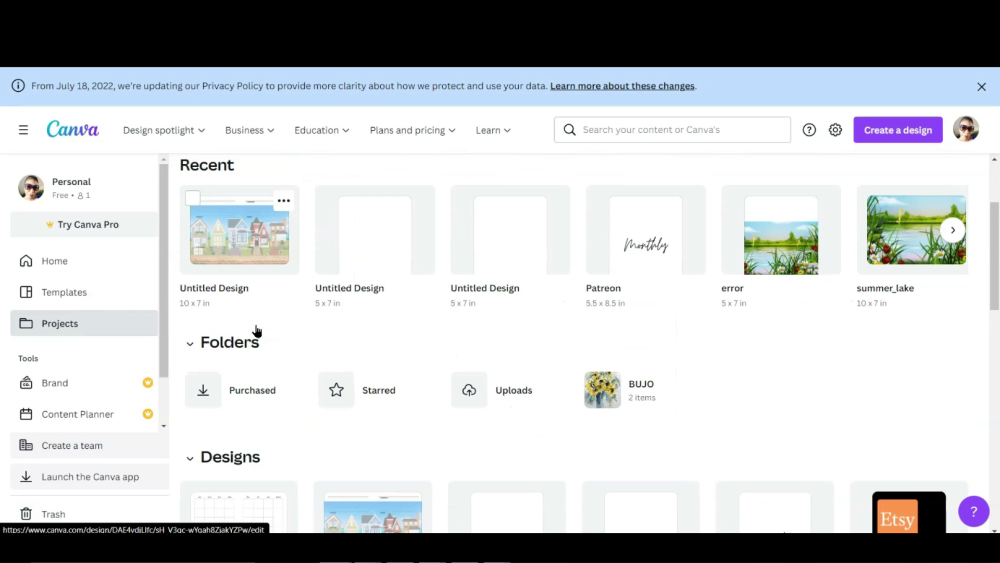
scroll(257, 330, "up", 2)
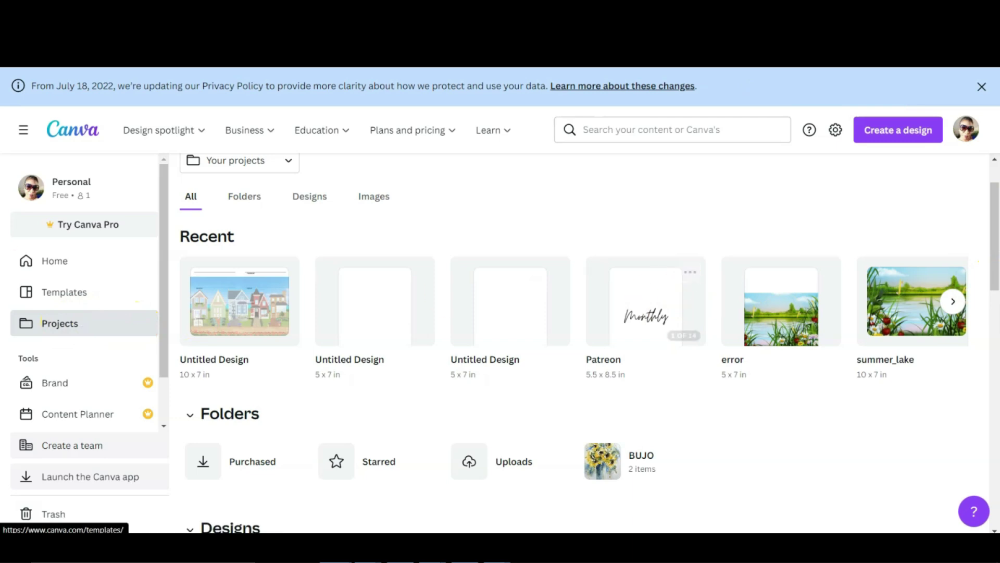
left_click(79, 323)
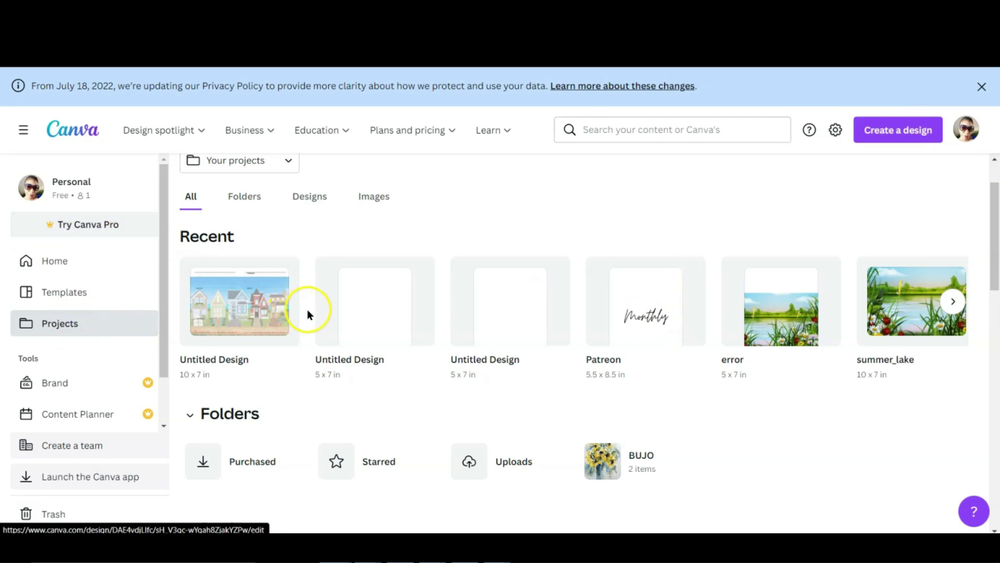
scroll(308, 311, "down", 6)
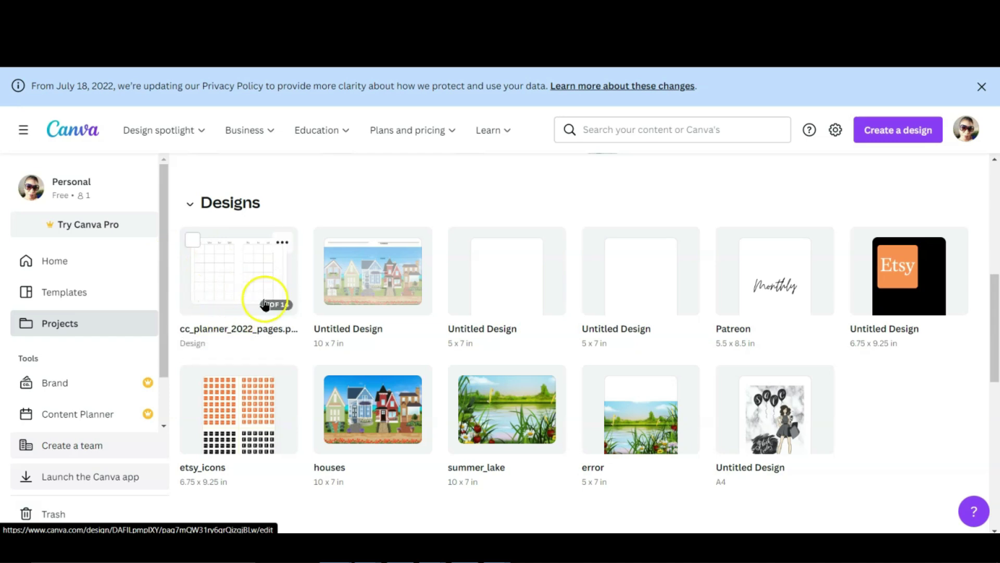
left_click(211, 293)
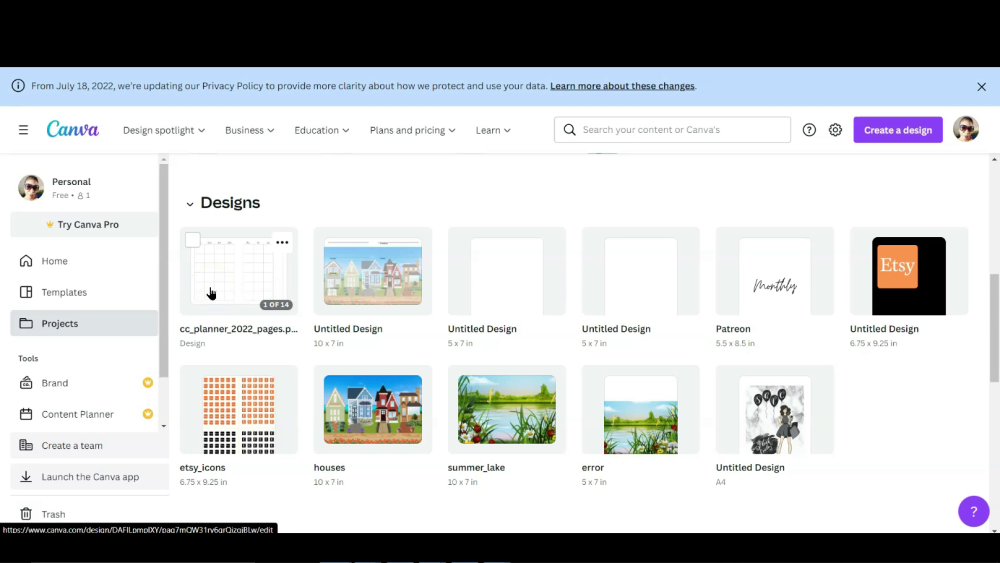
left_click(211, 294)
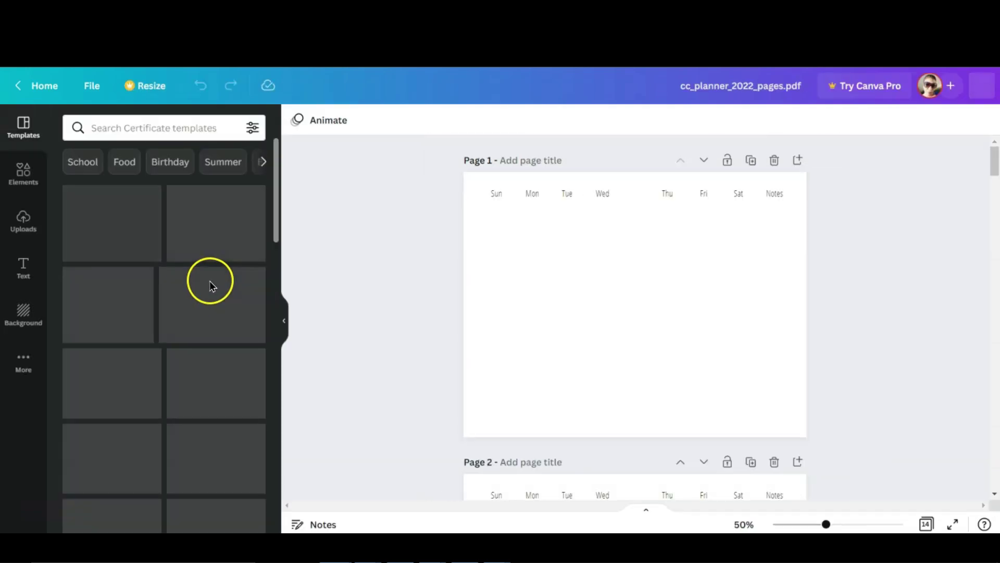
Delete pages 5 through 14 of the planner, from the first prayer requests spread onward, keeping the two monthly and two weekly spreads
left_click(571, 303)
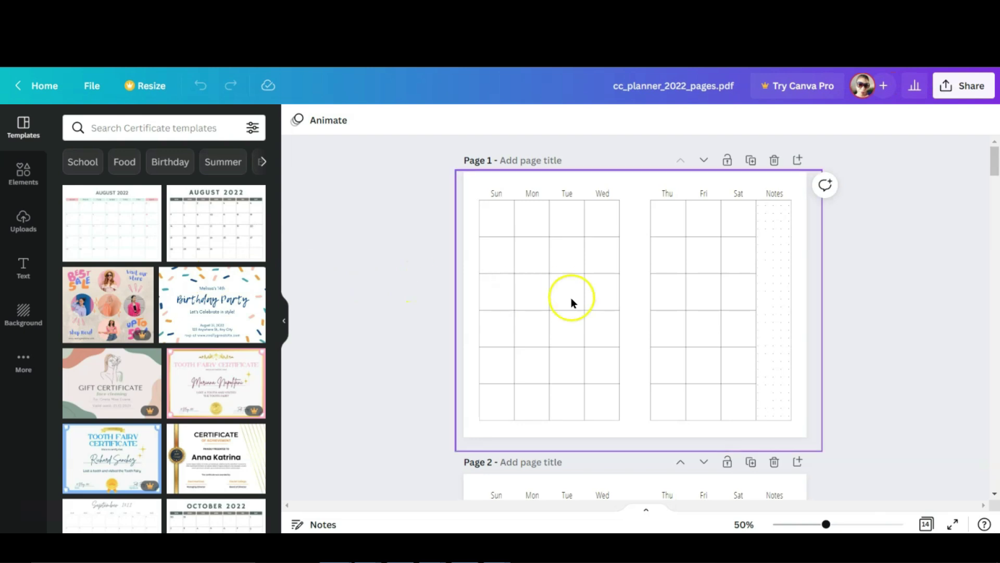
scroll(592, 301, "down", 3)
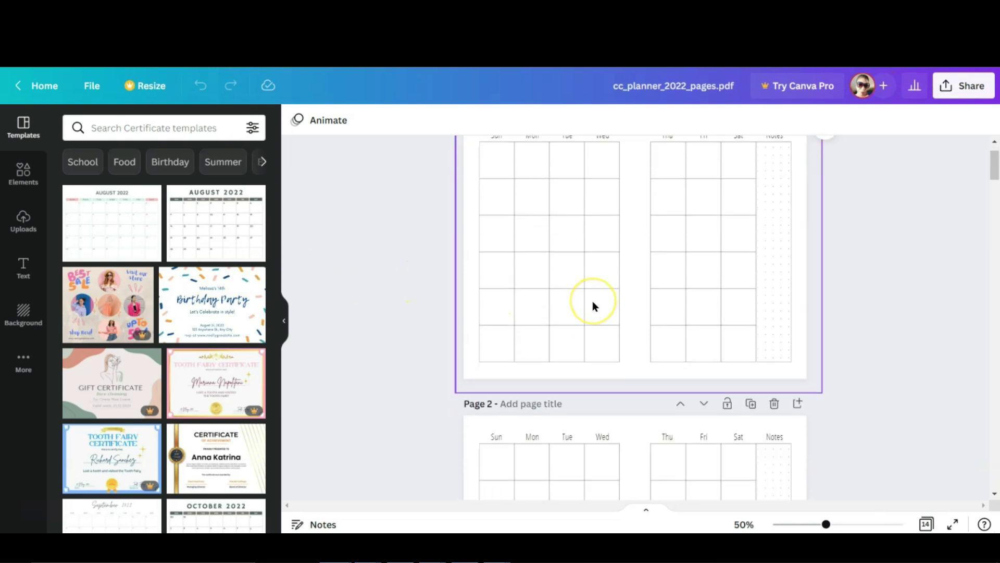
scroll(592, 301, "down", 7)
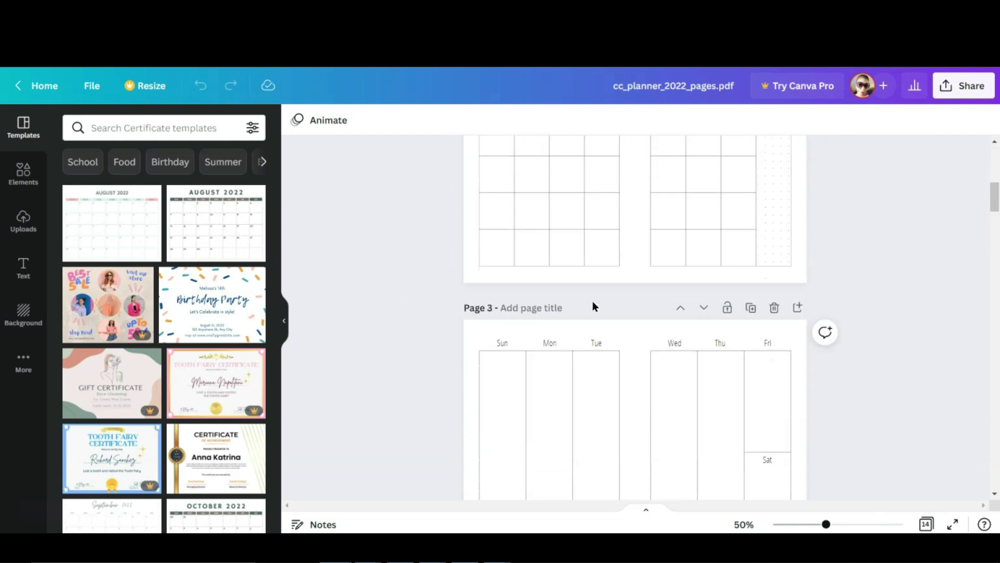
scroll(592, 301, "down", 2)
scroll(592, 301, "down", 9)
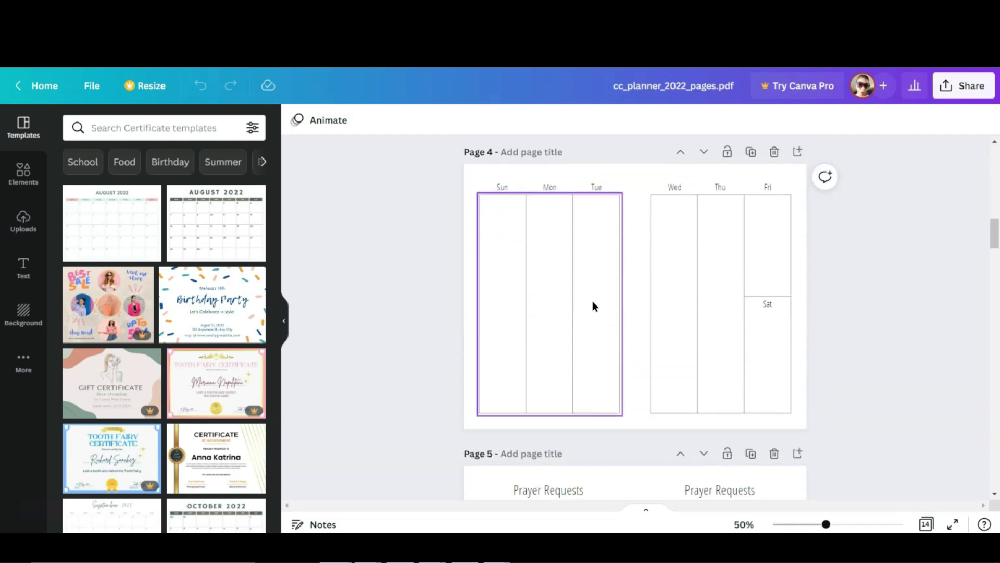
scroll(592, 301, "down", 1)
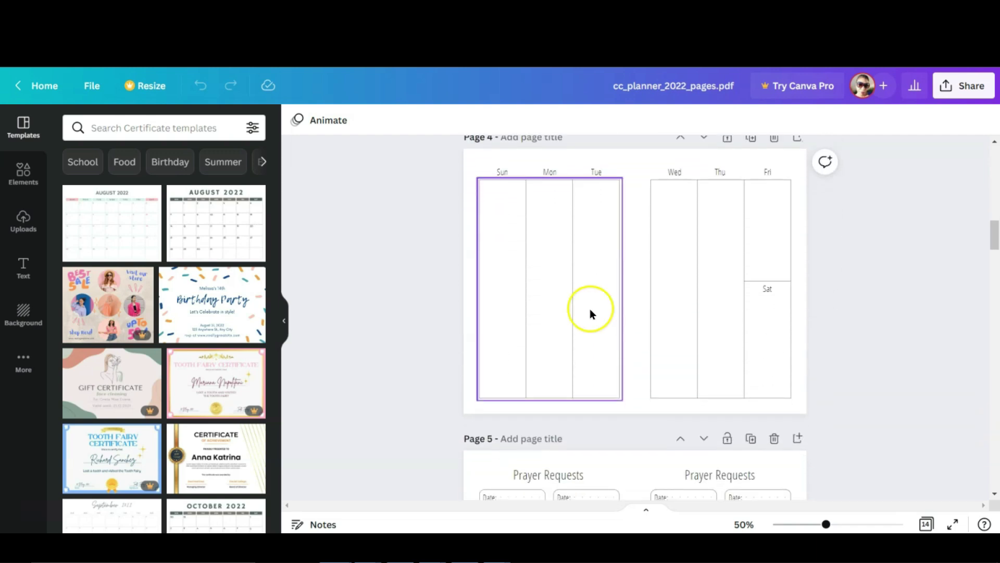
scroll(755, 446, "down", 3)
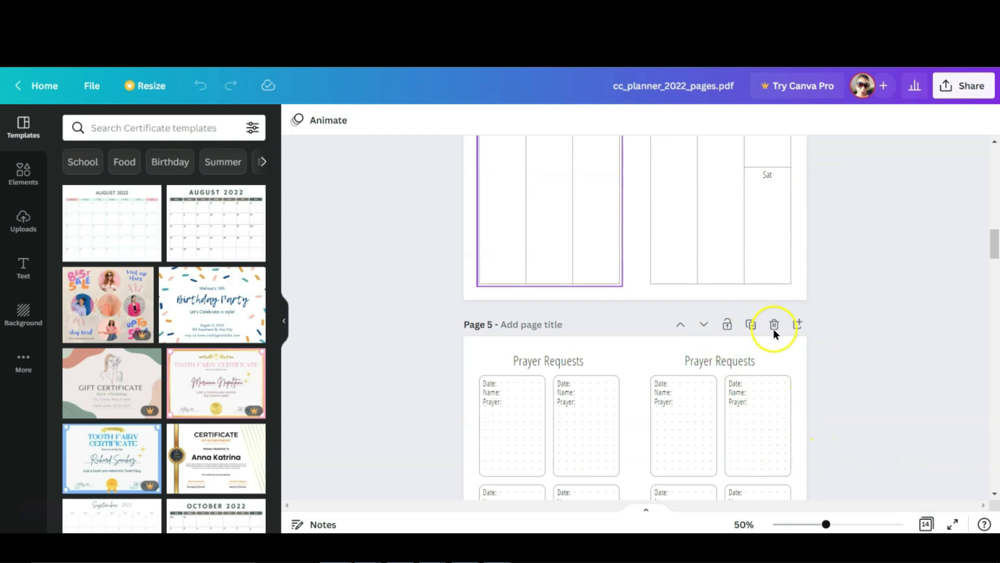
scroll(774, 325, "down", 5)
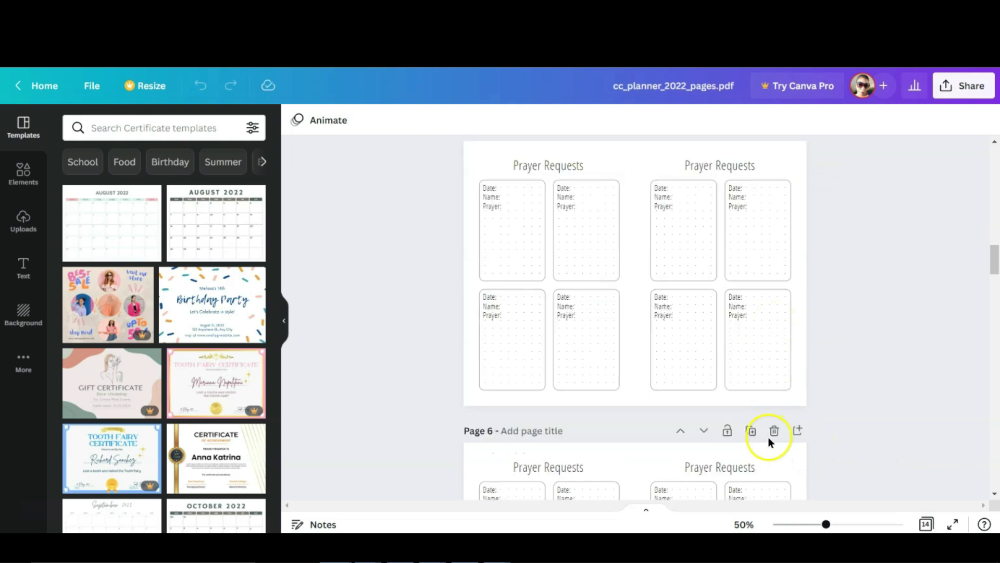
left_click(776, 432)
left_click(774, 300)
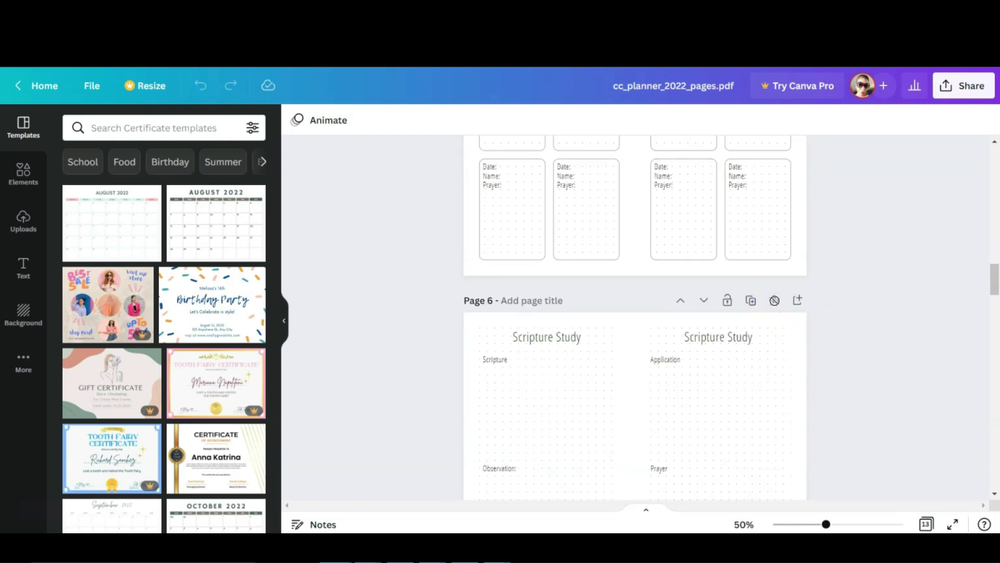
left_click(775, 301)
left_click(774, 301)
left_click(775, 301)
left_click(774, 300)
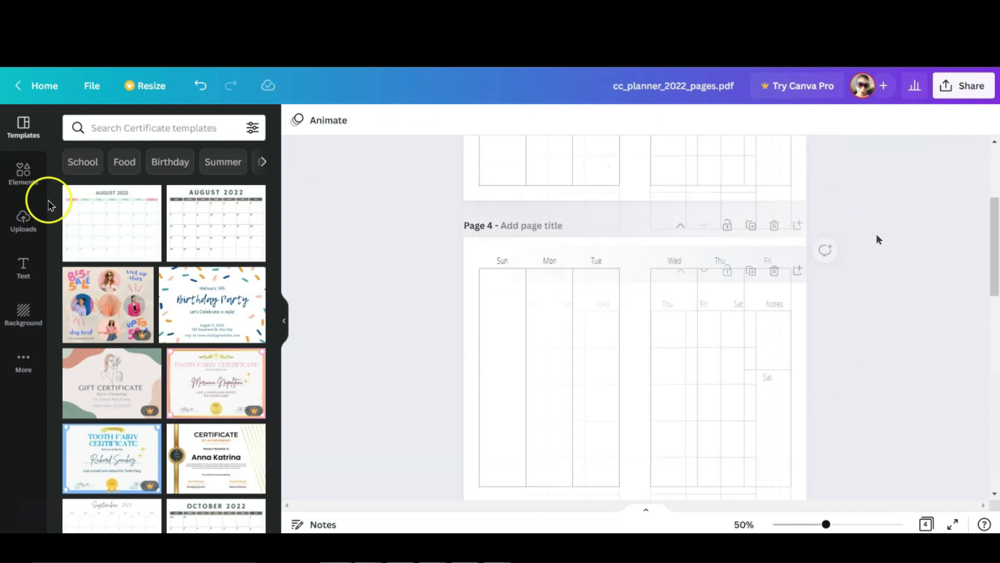
Show the uploaded images and preview the clip-art sheet of seven illustrated women in the image viewer
left_click(21, 218)
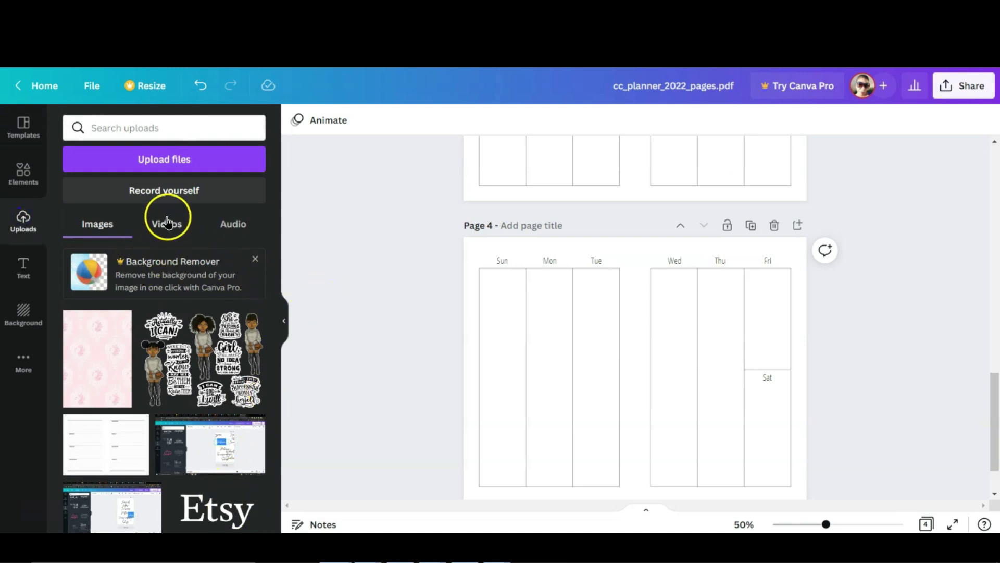
left_click(492, 532)
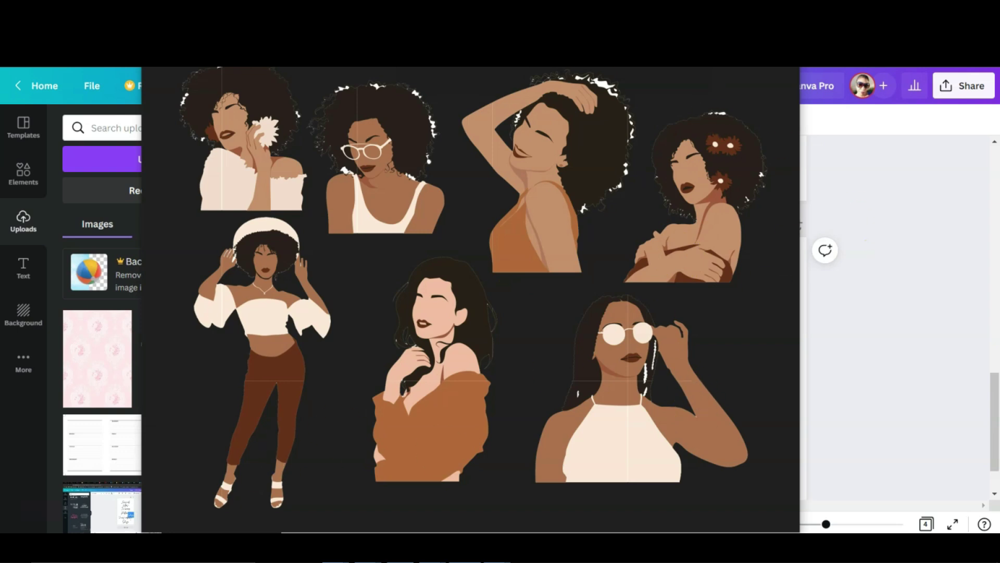
key("alt+Tab")
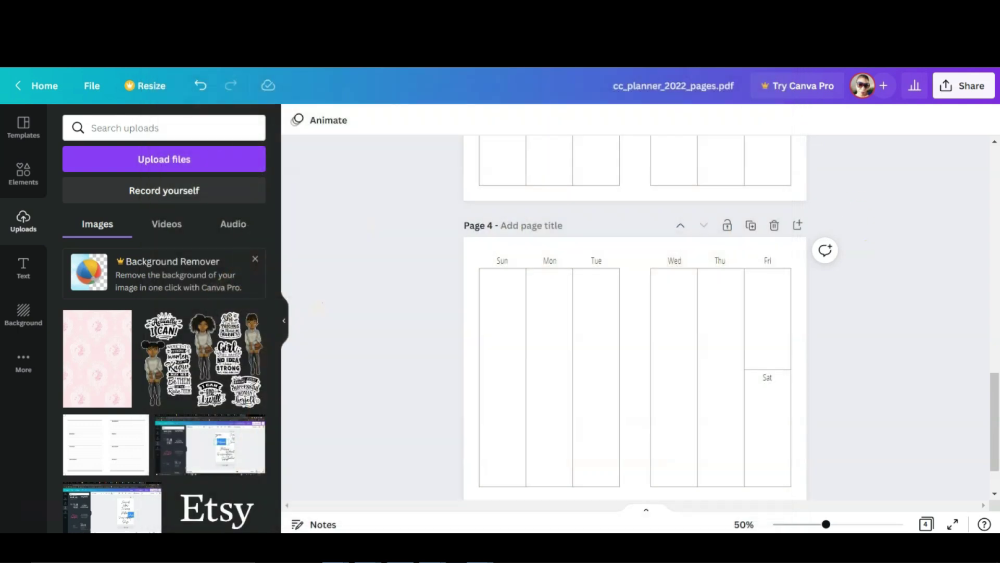
Upload the strongergirls image from the Chelacreates folder on the Seagate Expansion drive
left_click(181, 165)
scroll(73, 216, "down", 8)
scroll(75, 239, "down", 5)
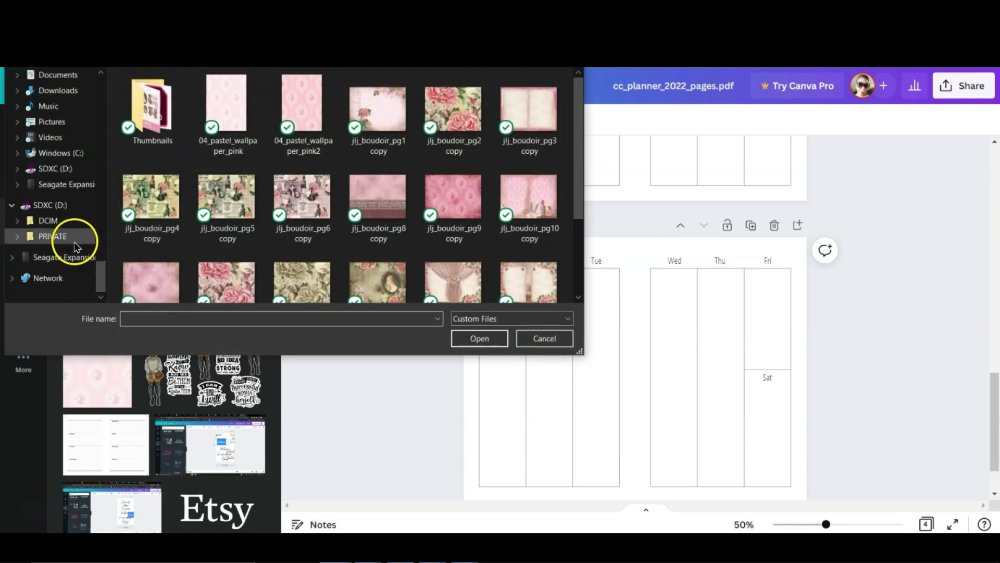
left_click(63, 257)
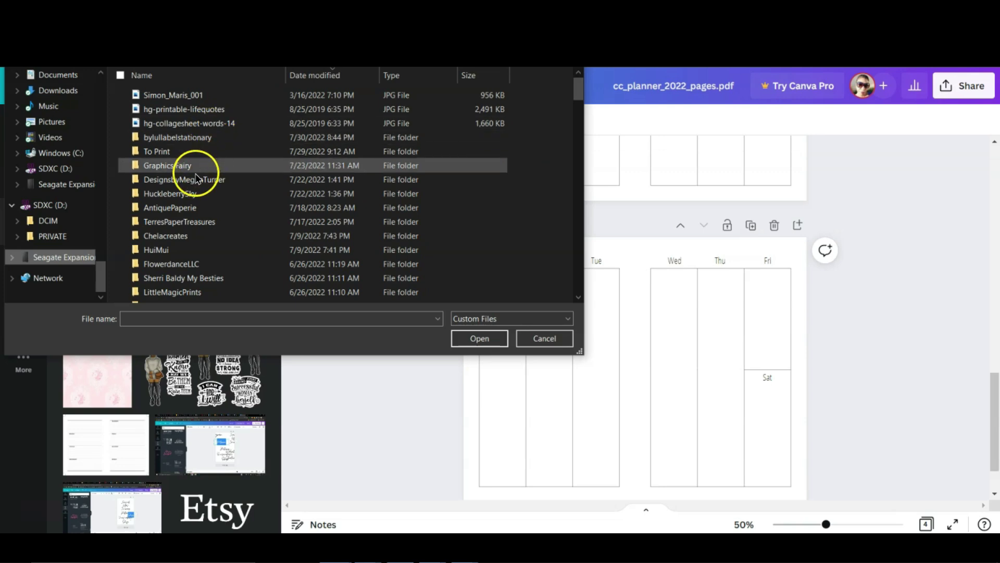
double_click(189, 235)
scroll(335, 159, "down", 4)
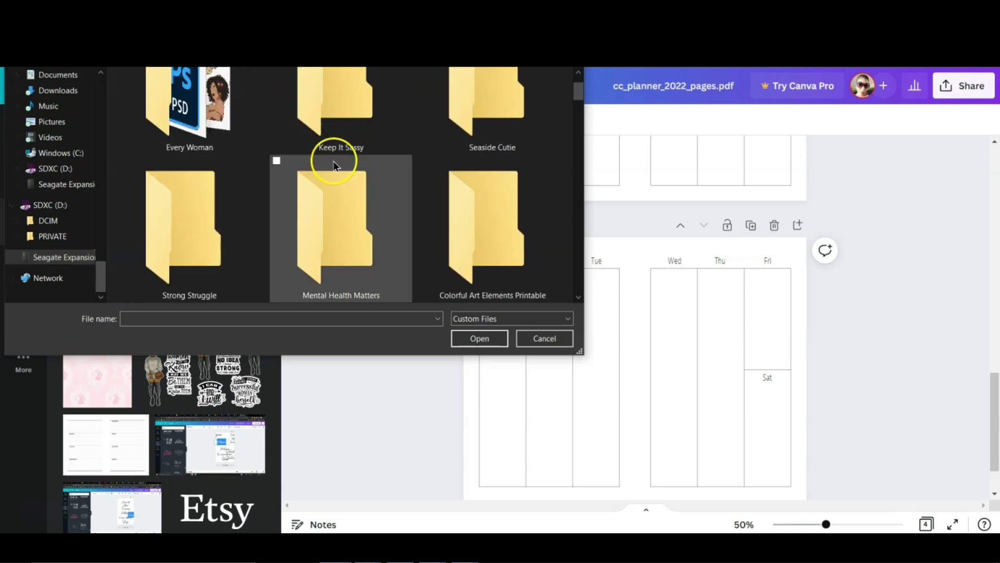
scroll(335, 165, "down", 3)
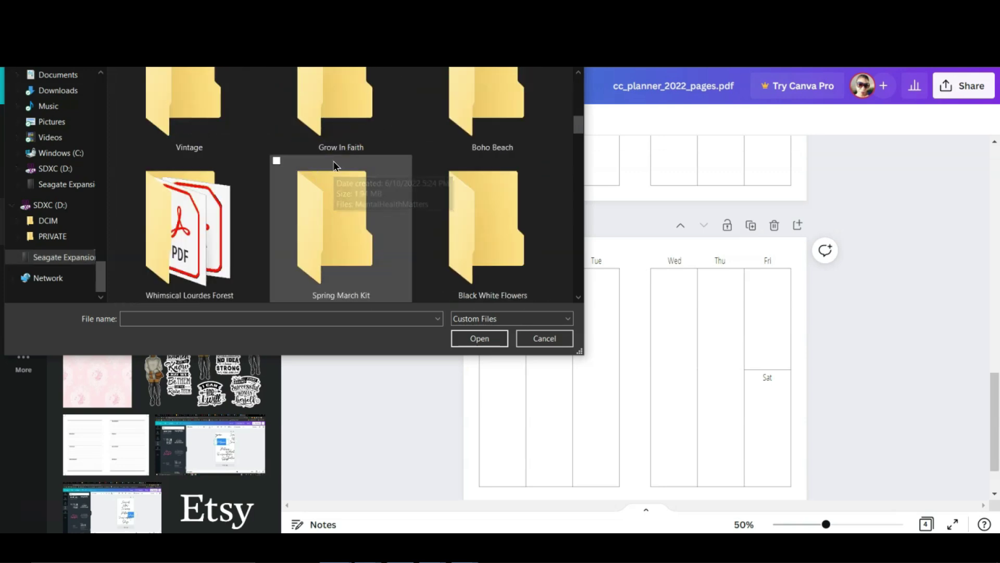
double_click(335, 172)
left_click(309, 121)
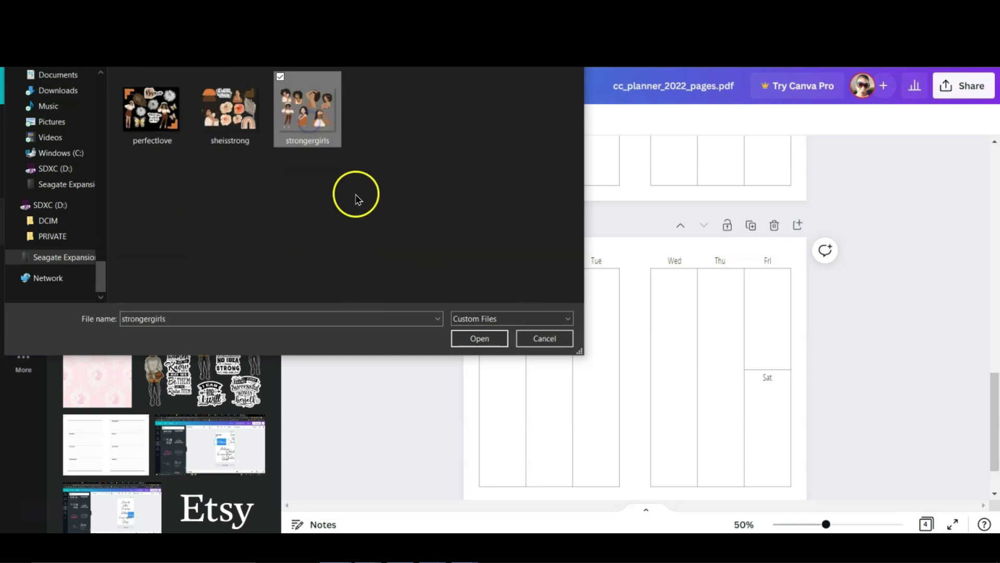
left_click(474, 337)
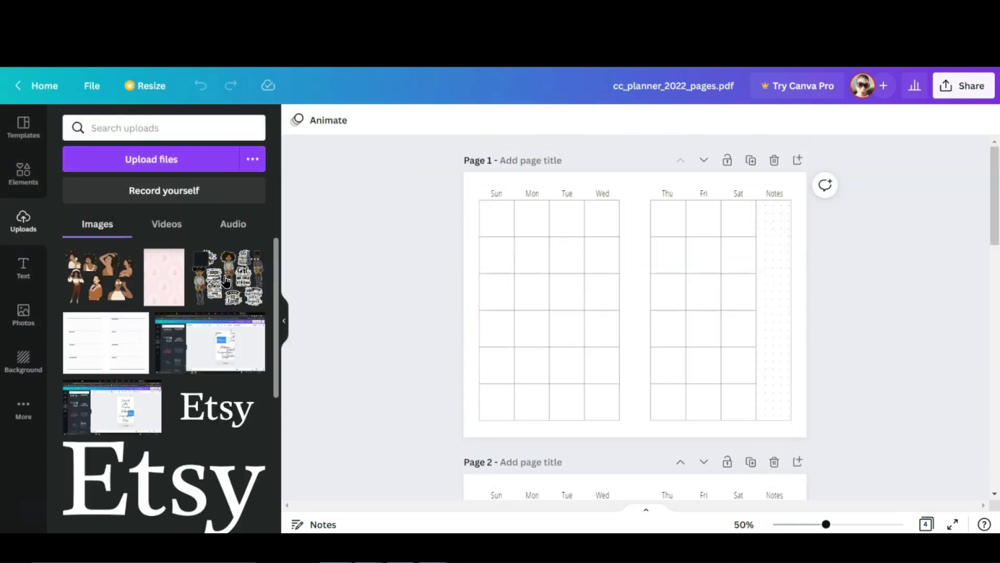
Add the uploaded strongergirls clip-art sheet to page 1 and move it toward the page's upper-left area
scroll(225, 281, "down", 2)
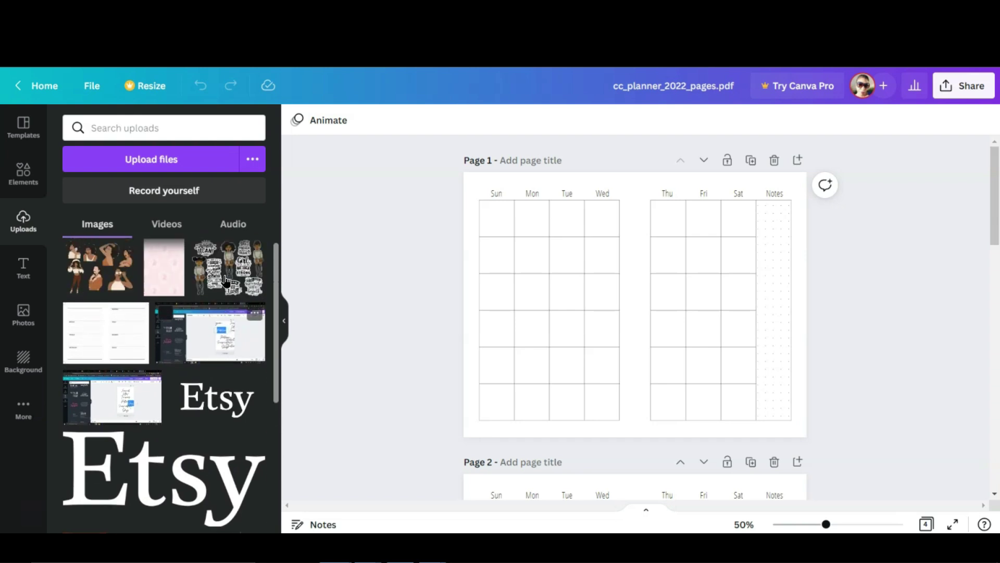
left_click(110, 276)
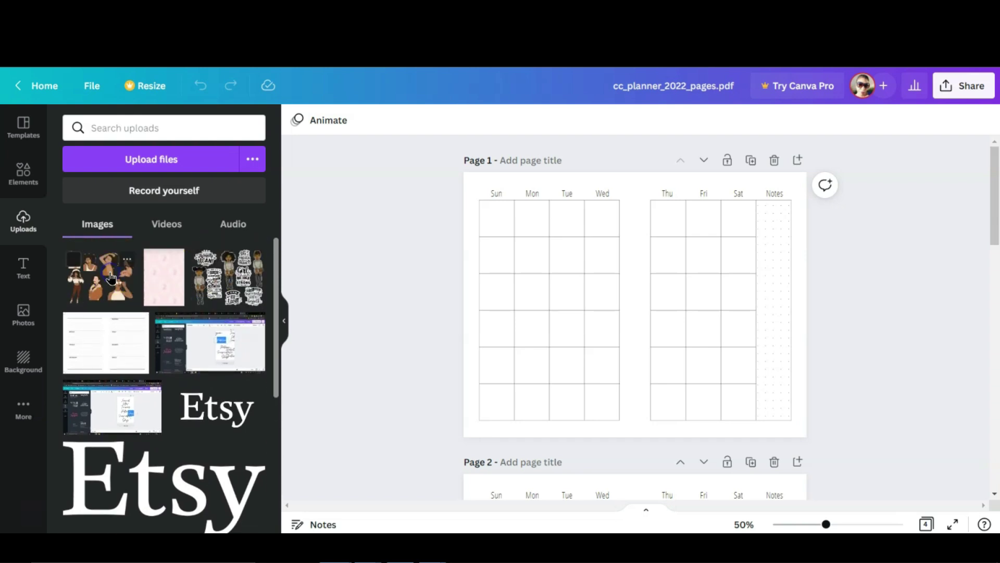
left_click(543, 234)
left_click_drag(543, 235, 522, 210)
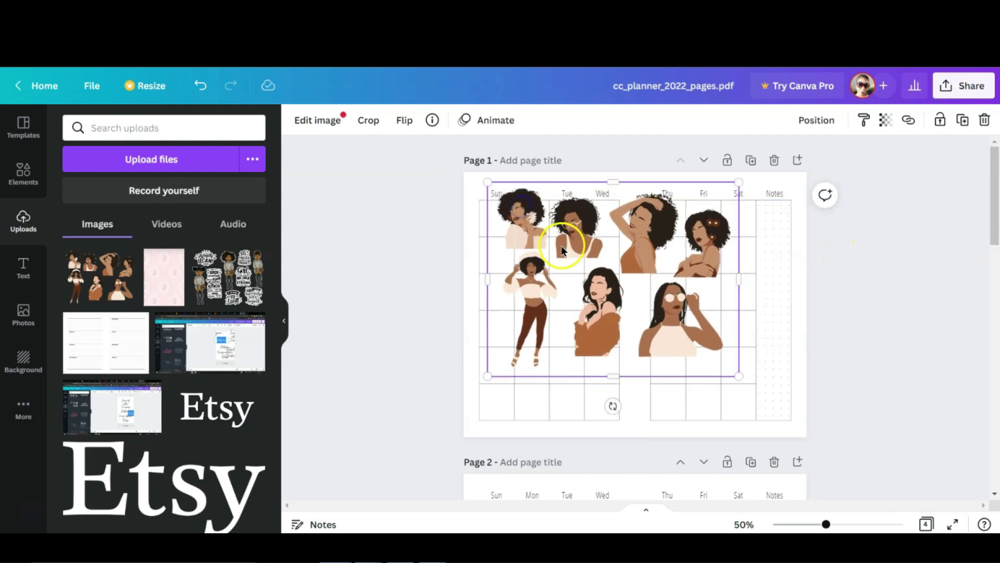
Crop the clip-art sheet to the woman wearing round sunglasses and a halter top, and place her in page 1's lower-left calendar corner
left_click(366, 122)
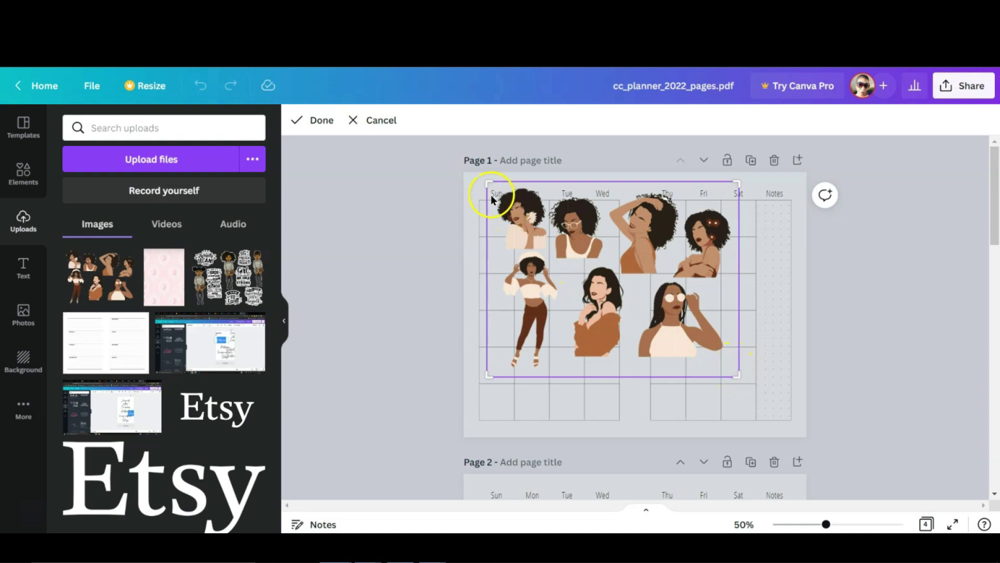
left_click_drag(488, 182, 631, 279)
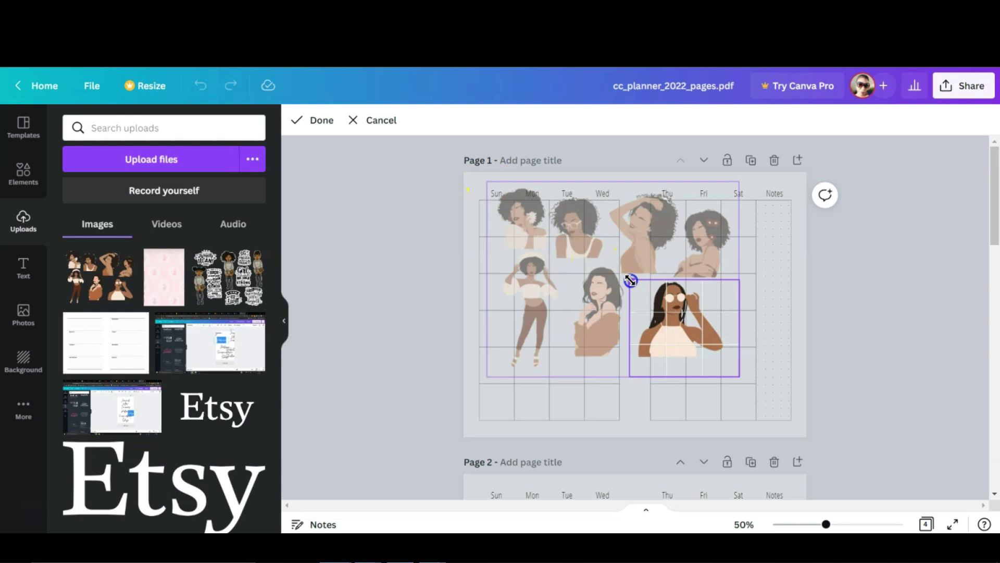
left_click_drag(734, 375, 731, 361)
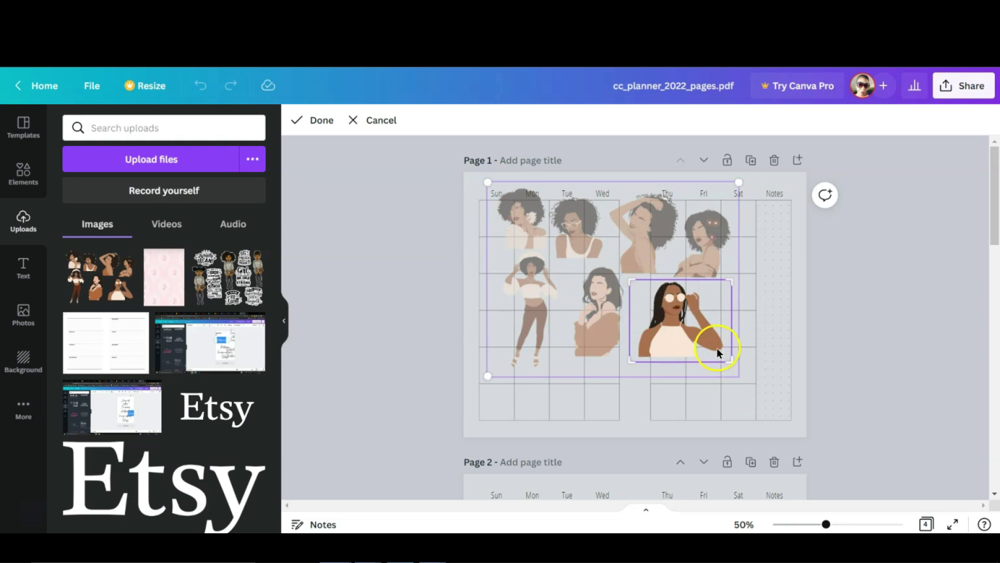
left_click(321, 121)
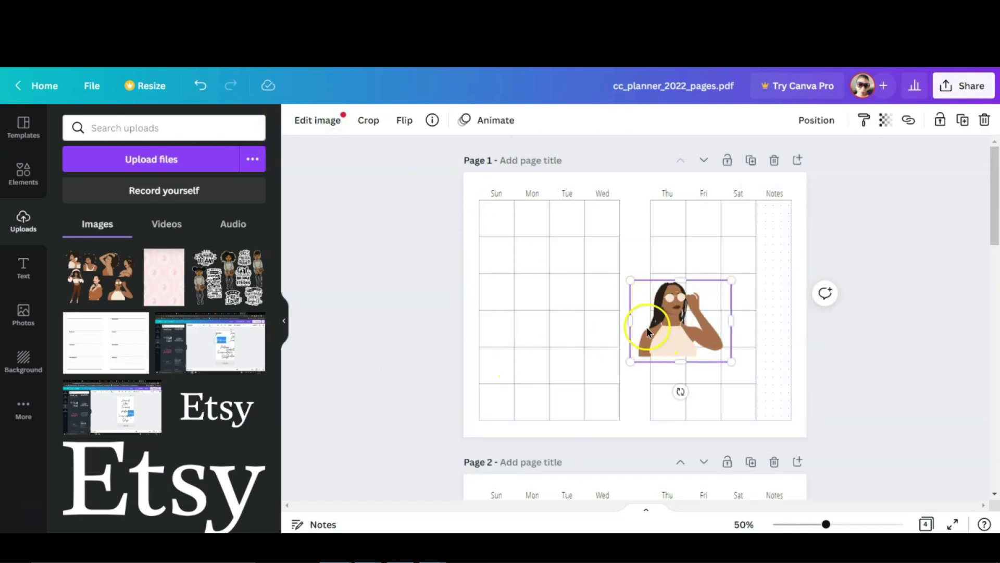
left_click_drag(671, 299, 516, 357)
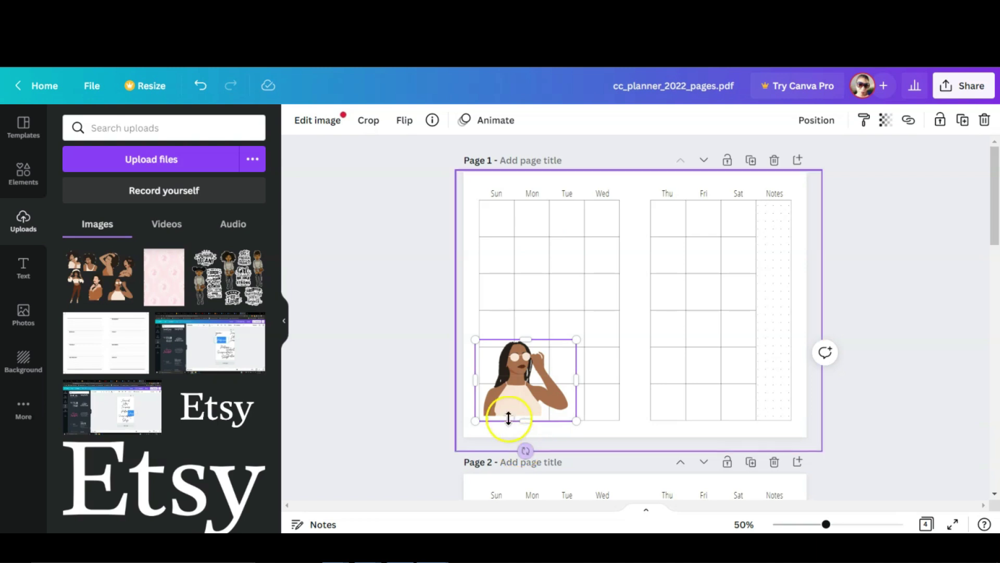
Enlarge the sunglasses woman on page 1 across the Sun–Wed columns and align her with the calendar's lower-left corner
mouse_move(517, 376)
left_mouse_down()
mouse_move(512, 366)
mouse_move(520, 372)
left_mouse_up()
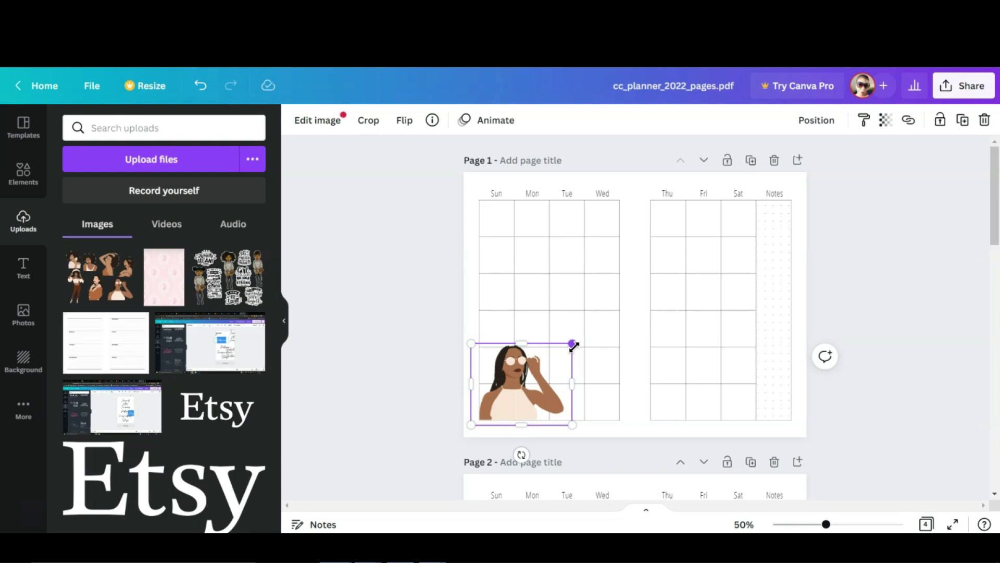
left_click_drag(535, 359, 495, 388)
left_click_drag(571, 344, 640, 285)
left_click_drag(532, 384, 527, 384)
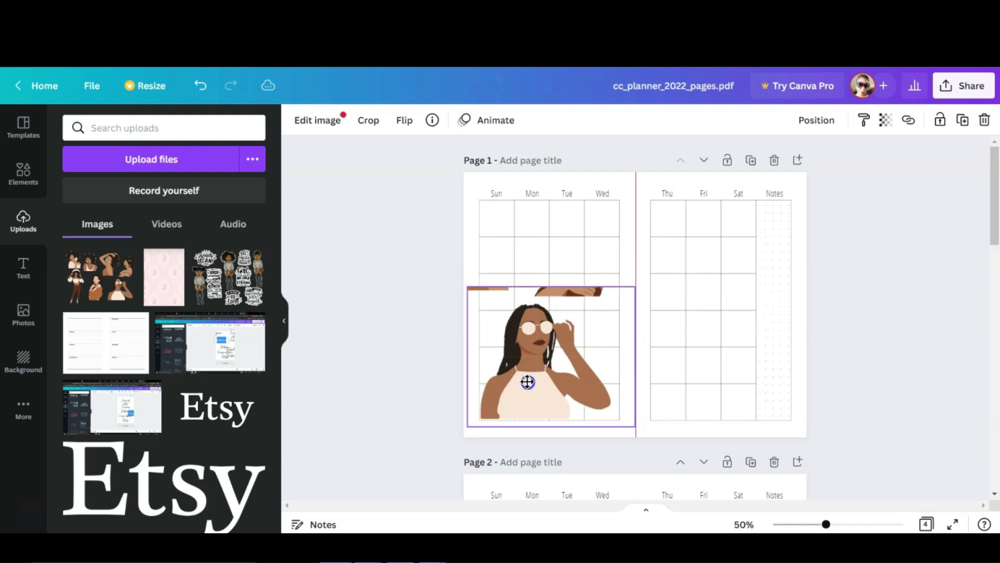
key("Escape")
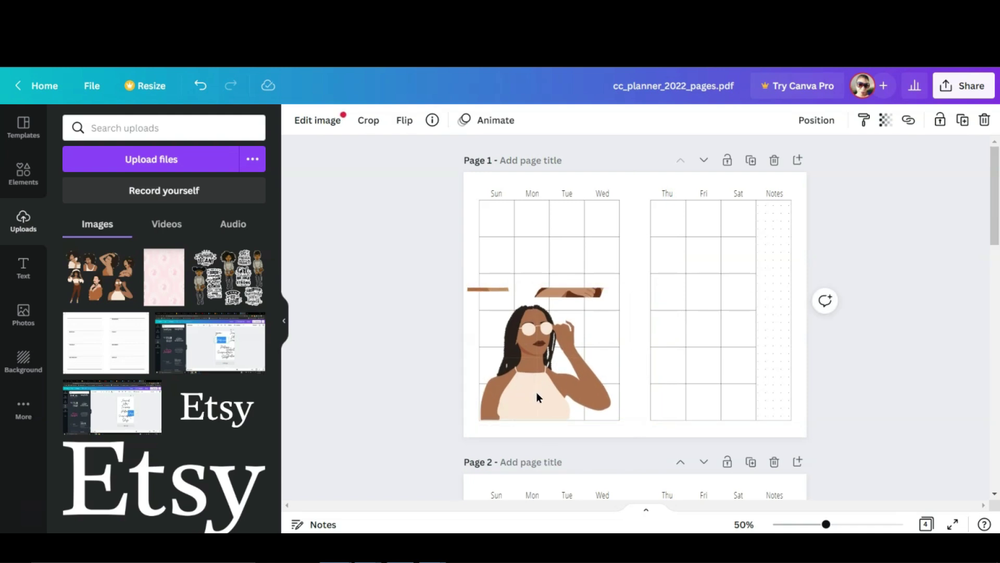
Crop the stray bits of the neighbouring figures off the top of the sunglasses woman image
left_click(457, 392)
left_click(521, 335)
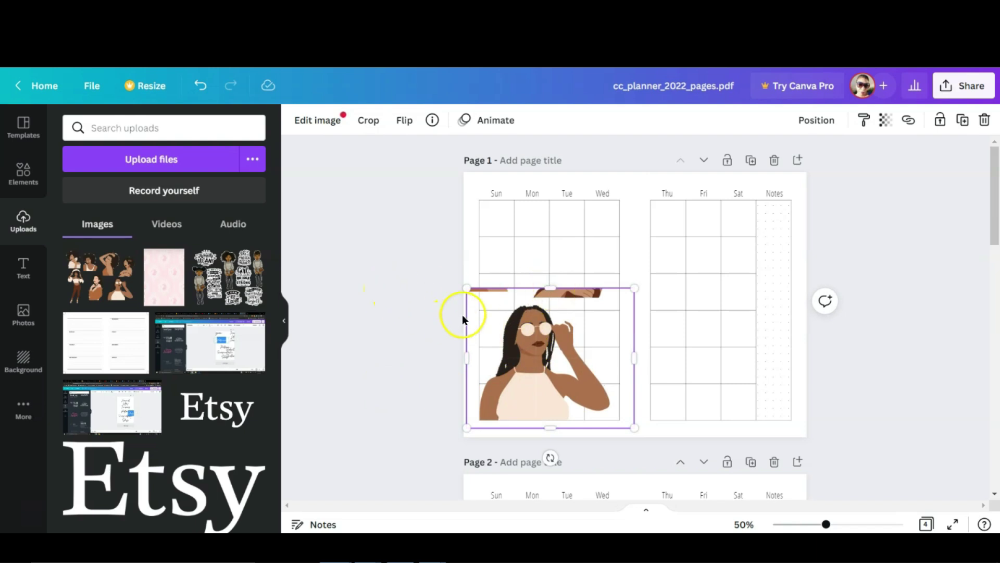
left_click(368, 122)
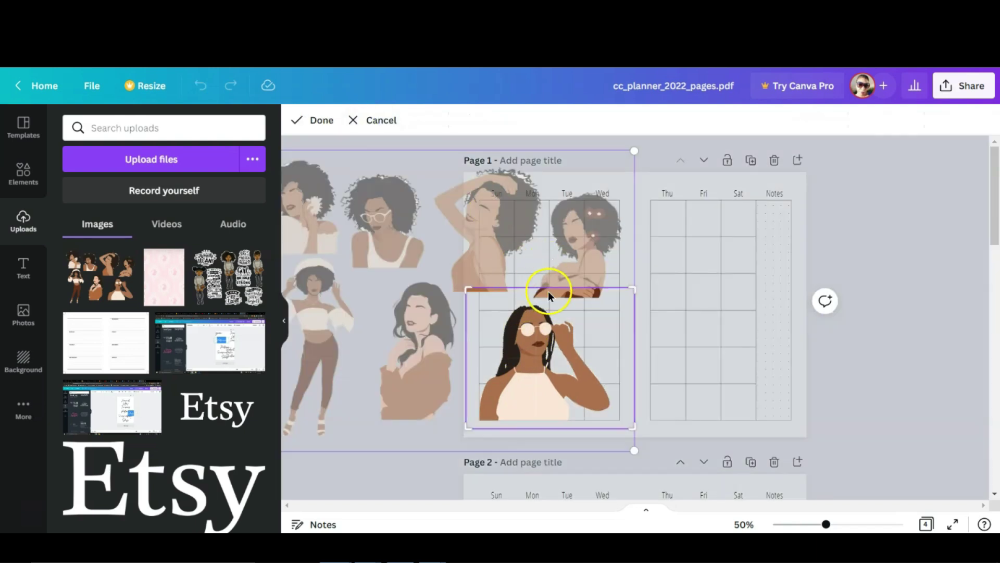
left_click(467, 290)
left_click_drag(467, 290, 468, 302)
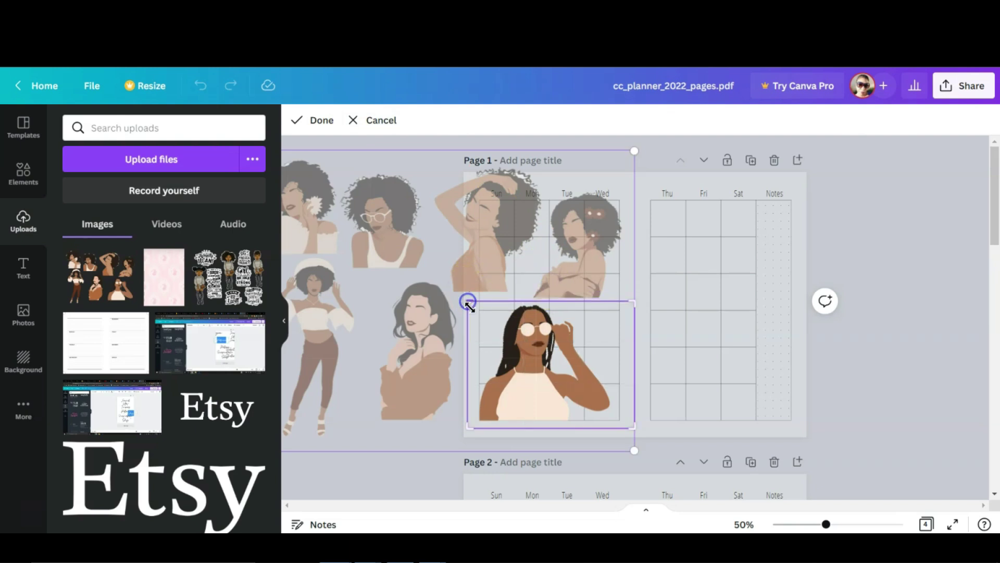
left_click(321, 122)
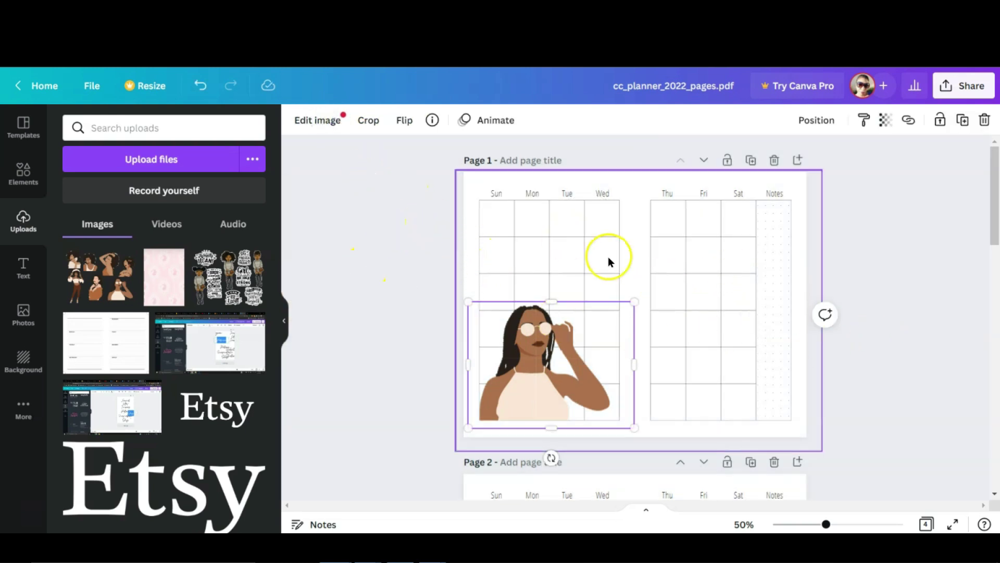
Try replacing page 1's background with the sunglasses woman image, and undo the replacement
left_click(526, 329)
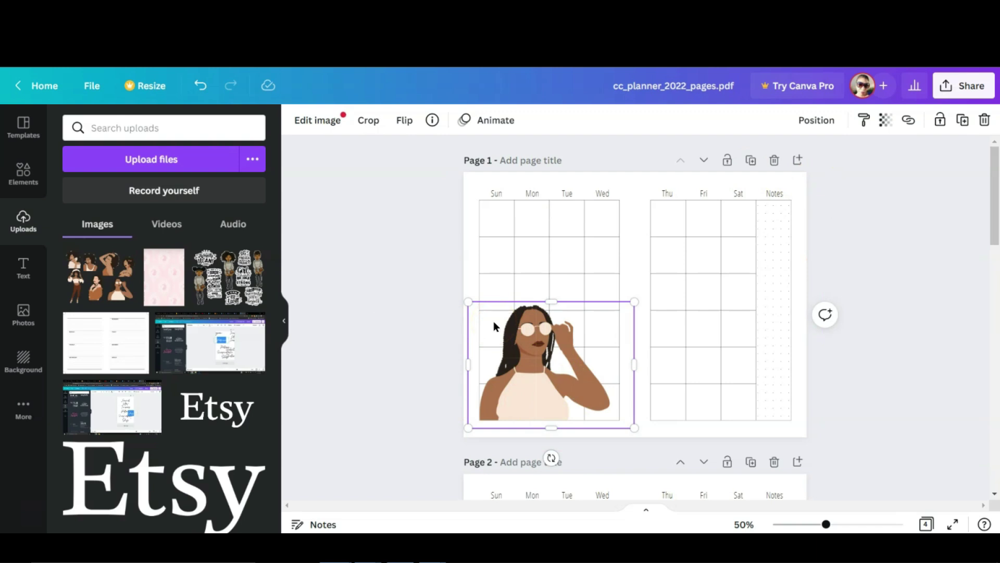
right_click(541, 320)
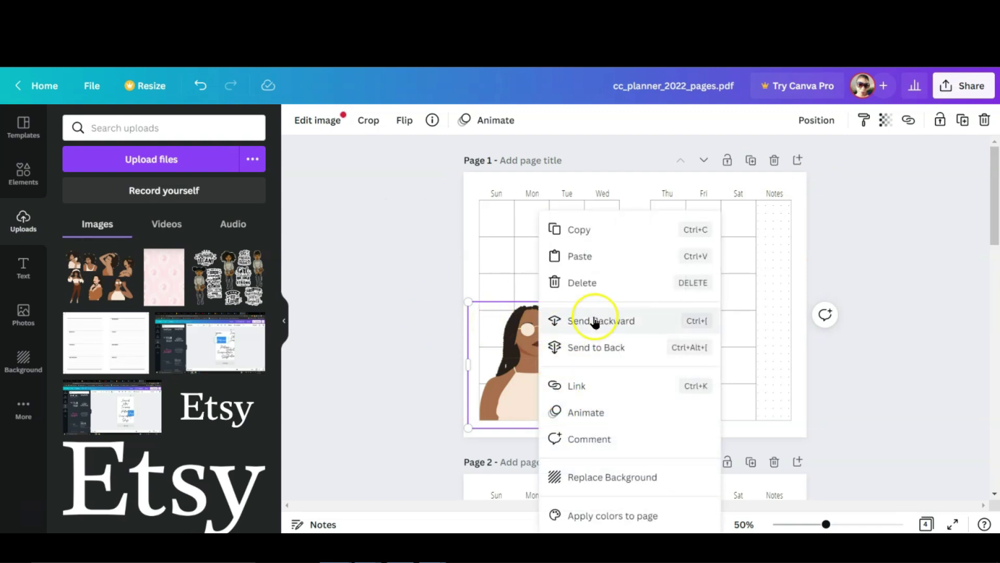
left_click(613, 478)
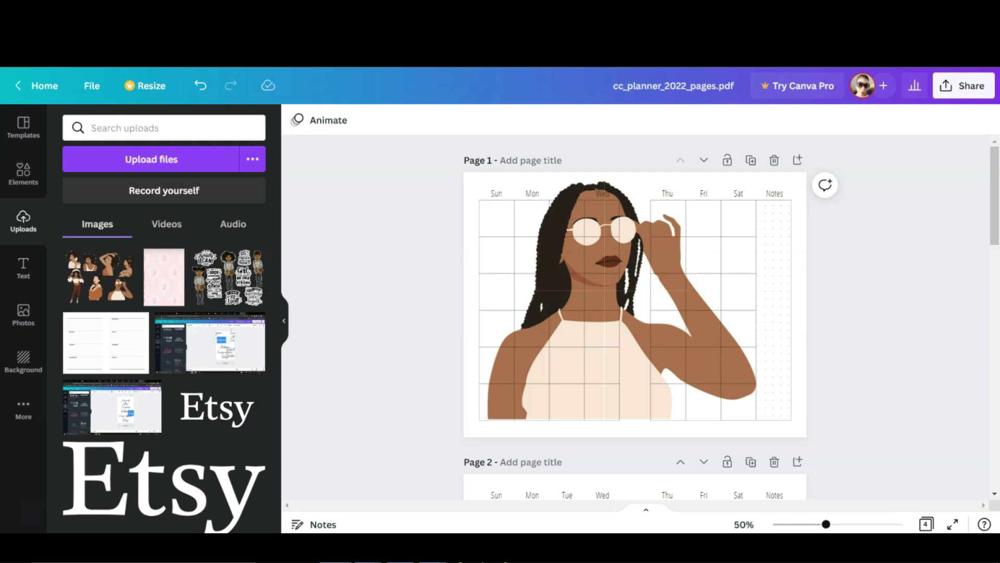
key("ctrl+z")
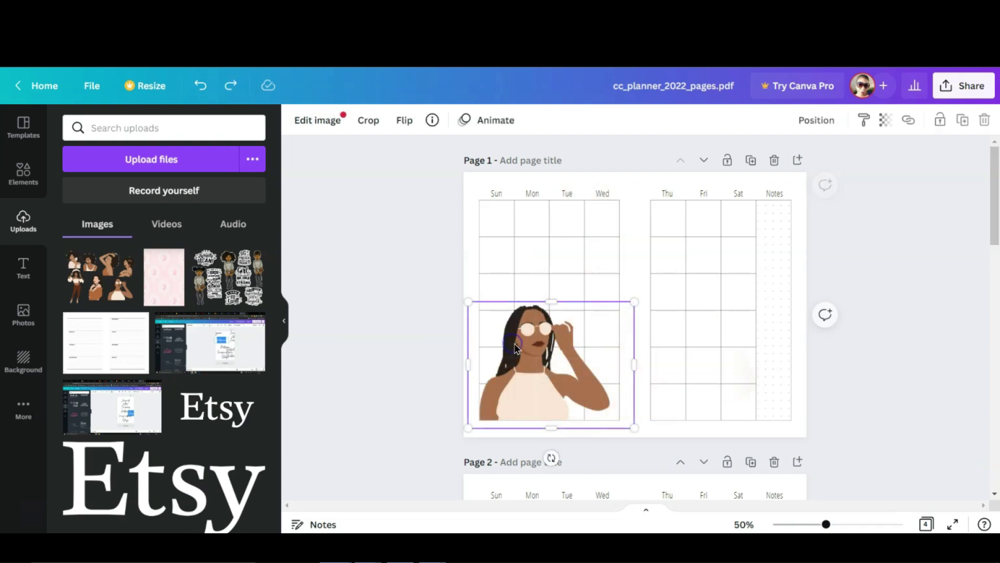
right_click(515, 345)
left_click(543, 408)
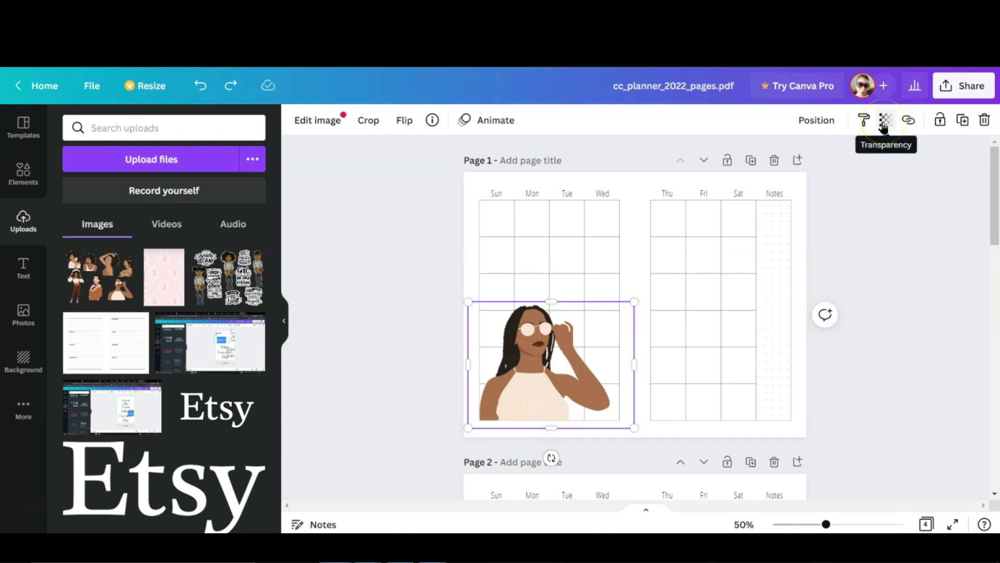
Set the sunglasses woman's transparency to 36 and deselect her
left_click(523, 340)
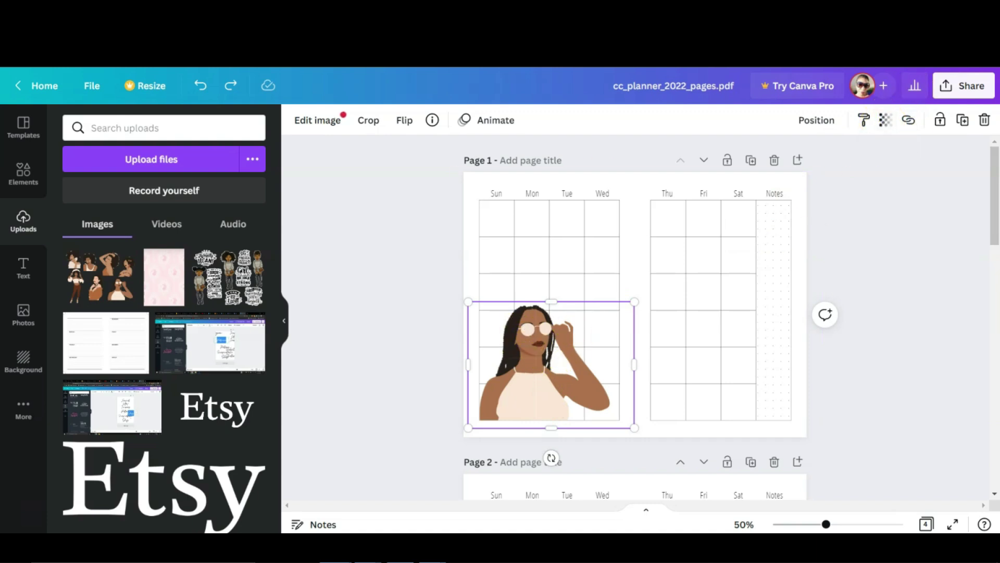
left_click(885, 126)
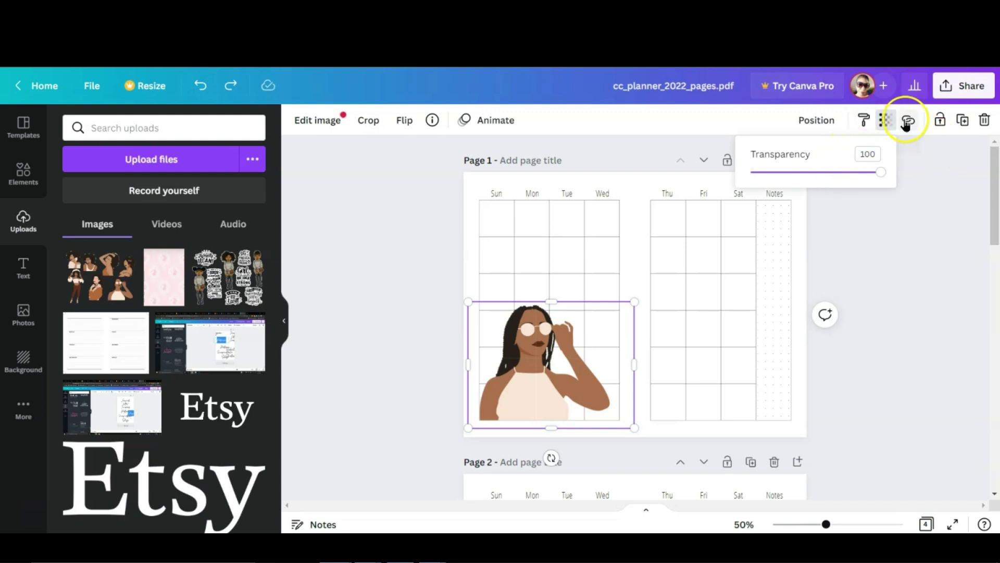
left_click_drag(876, 175, 801, 170)
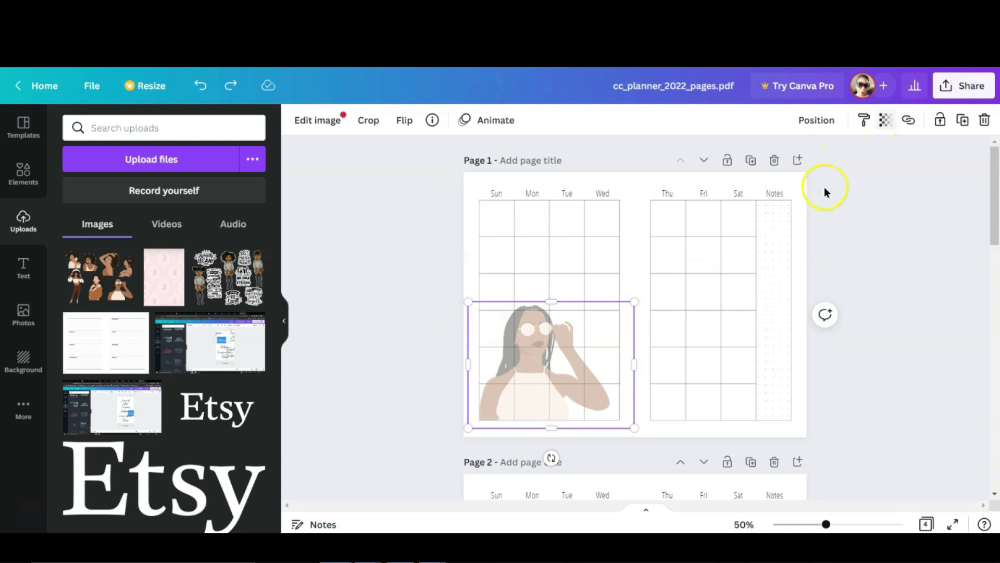
left_click(888, 125)
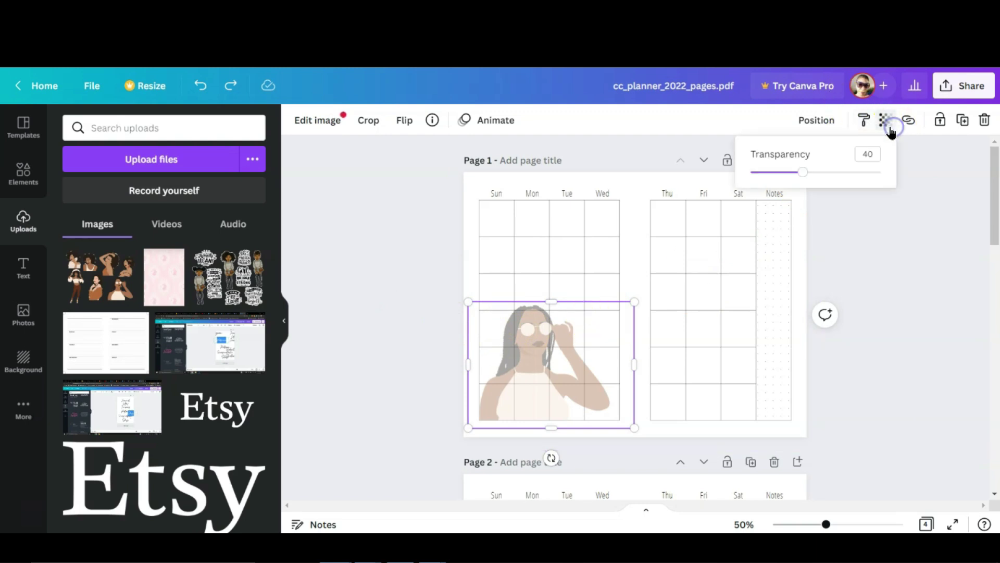
left_click_drag(802, 172, 794, 176)
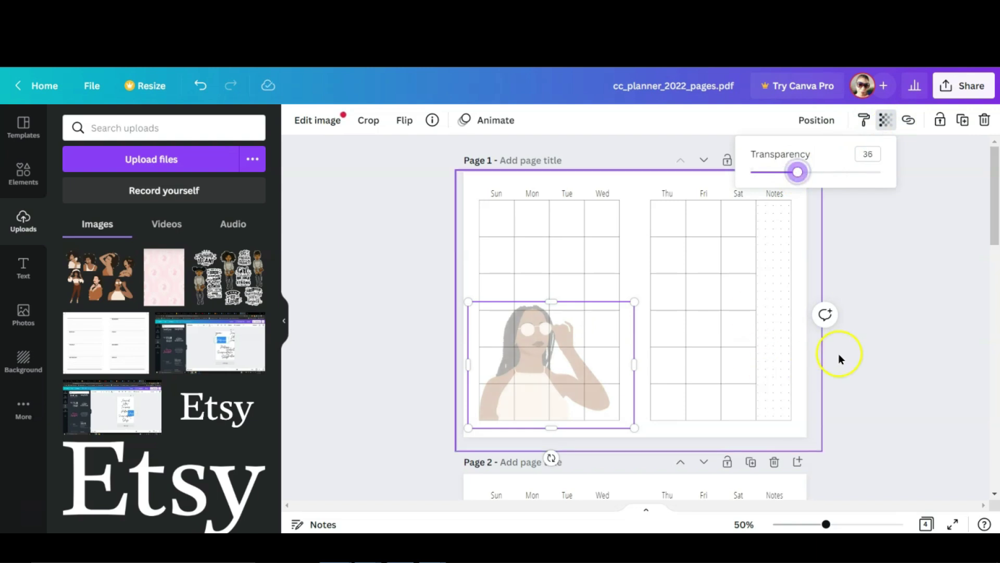
left_click(892, 311)
scroll(909, 334, "down", 1)
left_click(918, 351)
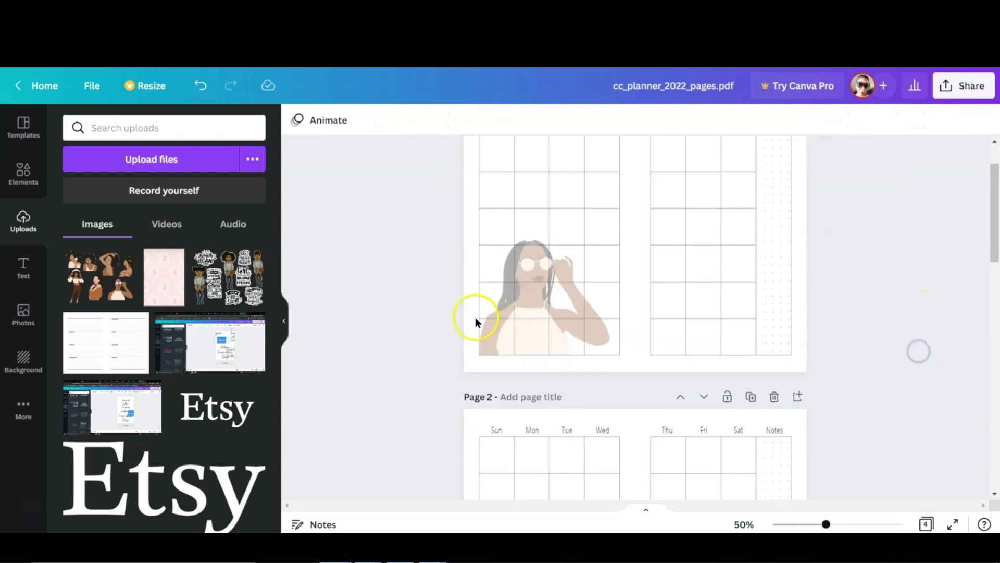
Place the strongergirls clip-art sheet in the middle of page 2's calendar
scroll(389, 285, "down", 3)
scroll(389, 285, "up", 4)
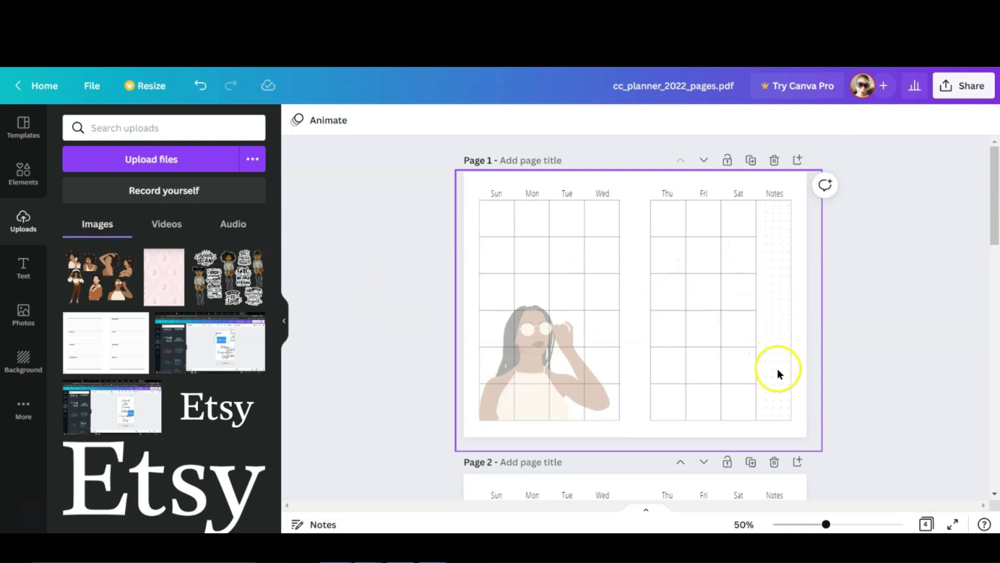
scroll(647, 273, "down", 1)
scroll(647, 273, "down", 4)
scroll(676, 265, "up", 1)
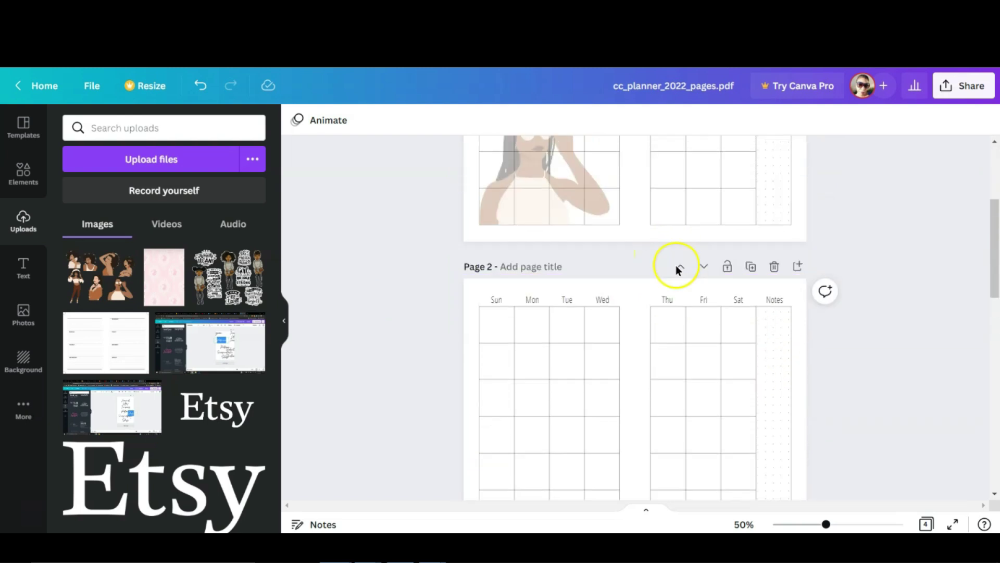
left_click(705, 398)
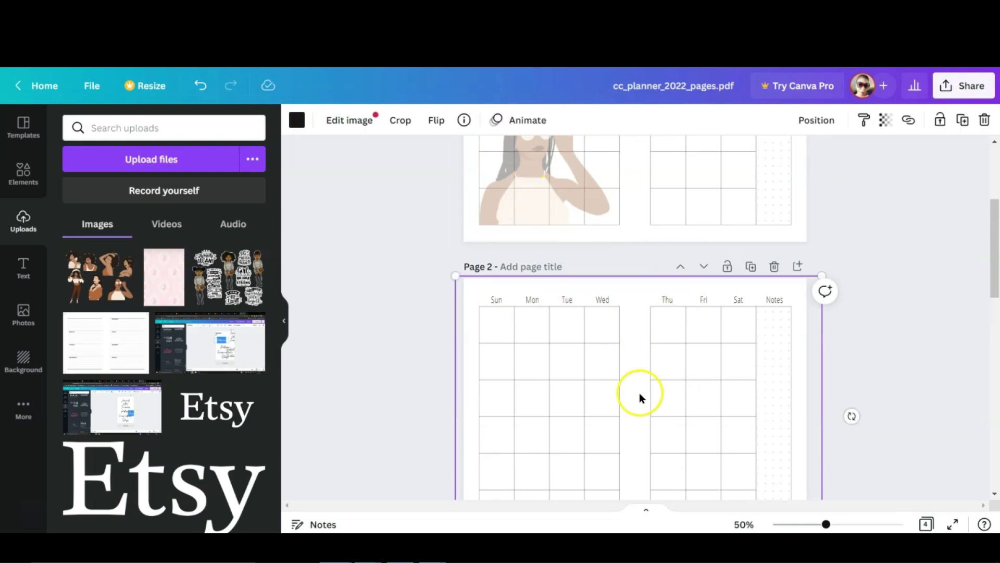
left_click_drag(99, 274, 578, 397)
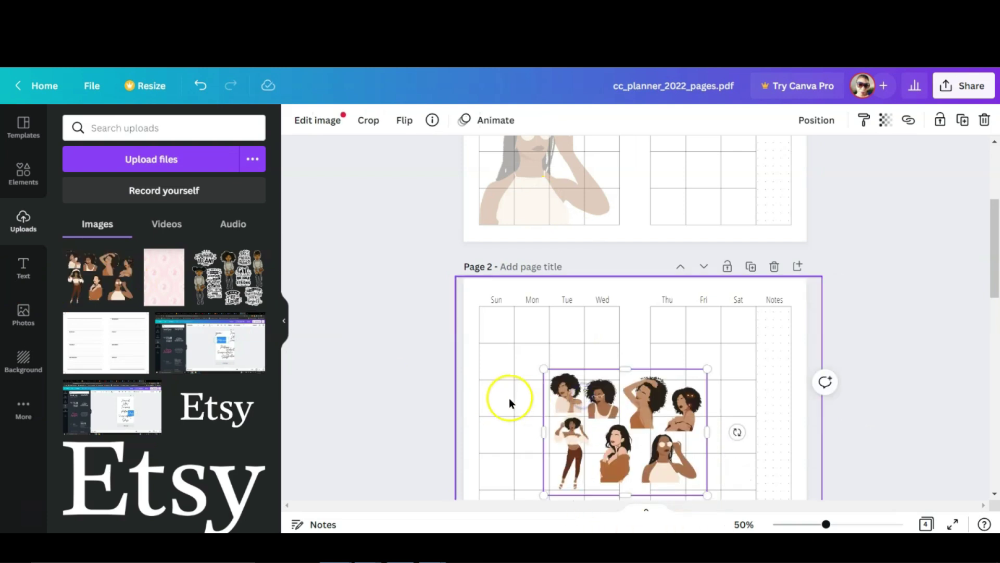
Crop page 2's clip-art sheet to the woman with an afro holding a flower beside her face
scroll(681, 417, "up", 4)
left_click(675, 411)
scroll(675, 416, "down", 5)
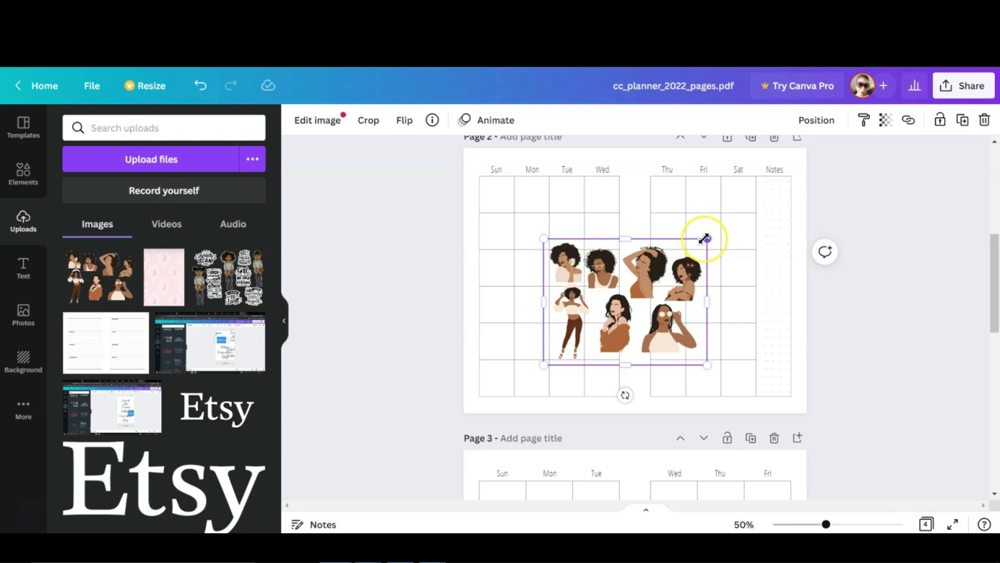
left_click_drag(704, 239, 700, 238)
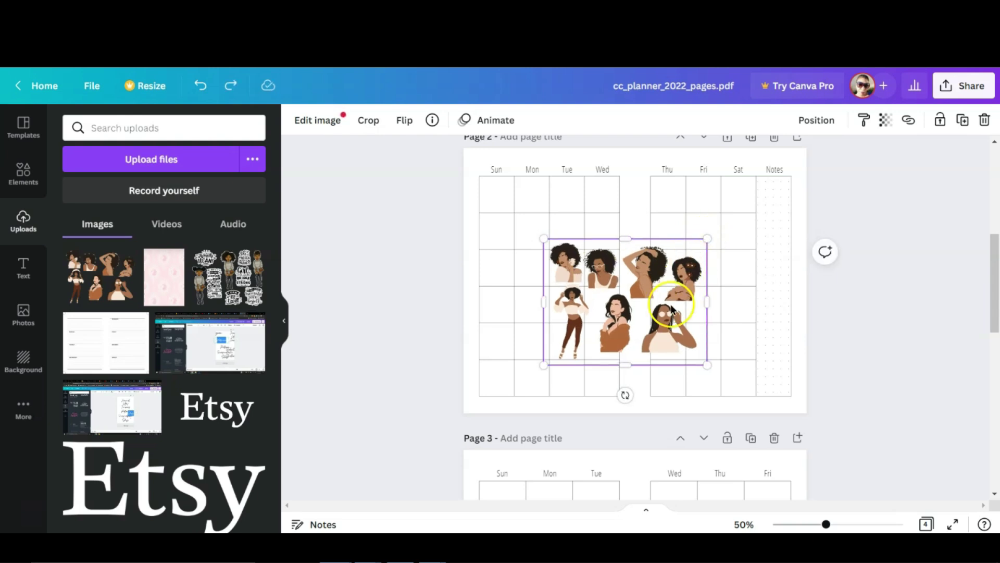
left_click(369, 121)
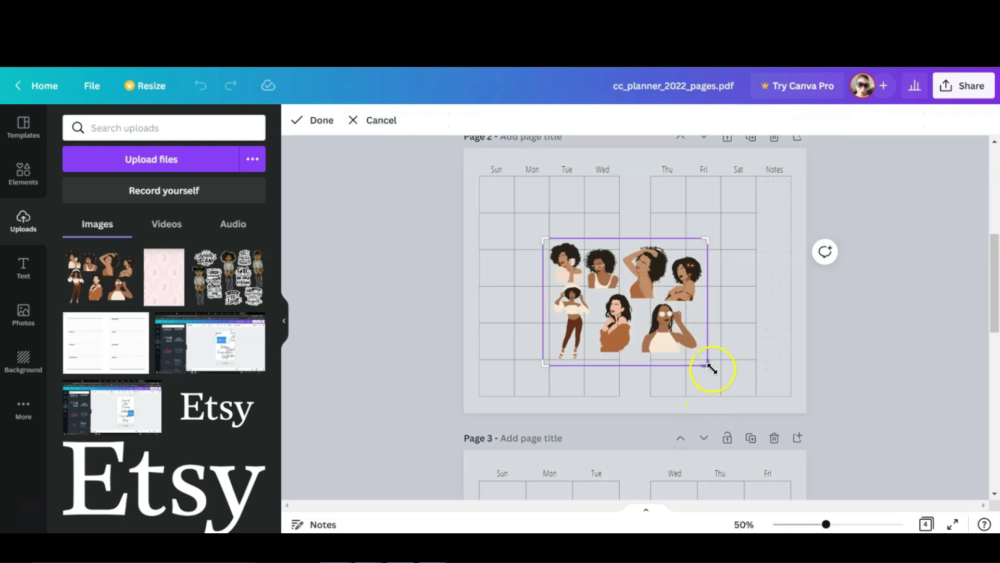
left_click_drag(707, 367, 584, 284)
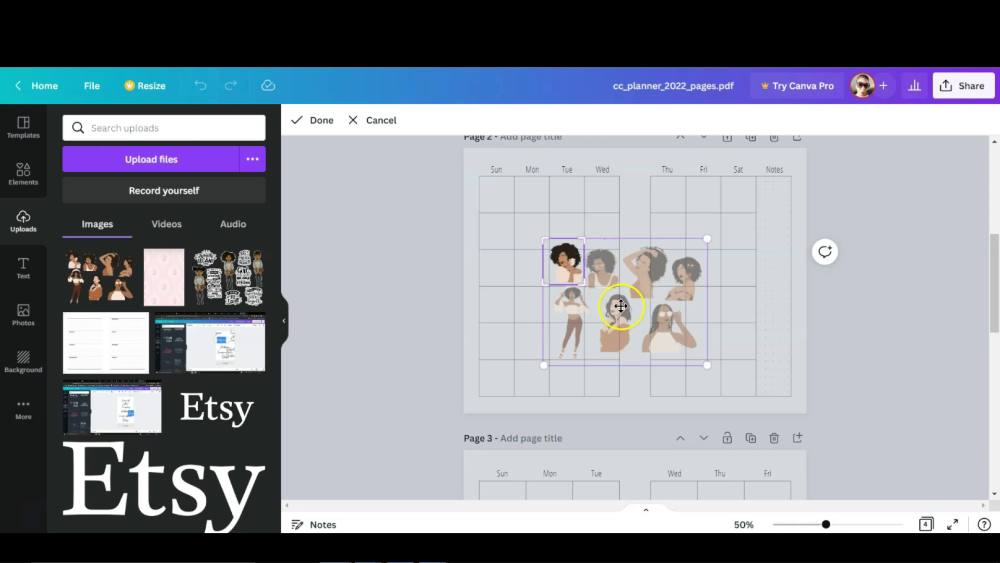
left_click(326, 121)
Enlarge the woman with the flower and place her over the bottom three rows of page 2's Thu–Sat columns
left_click(565, 261)
left_click_drag(565, 260, 596, 221)
left_click_drag(643, 245, 677, 306)
left_click(828, 375)
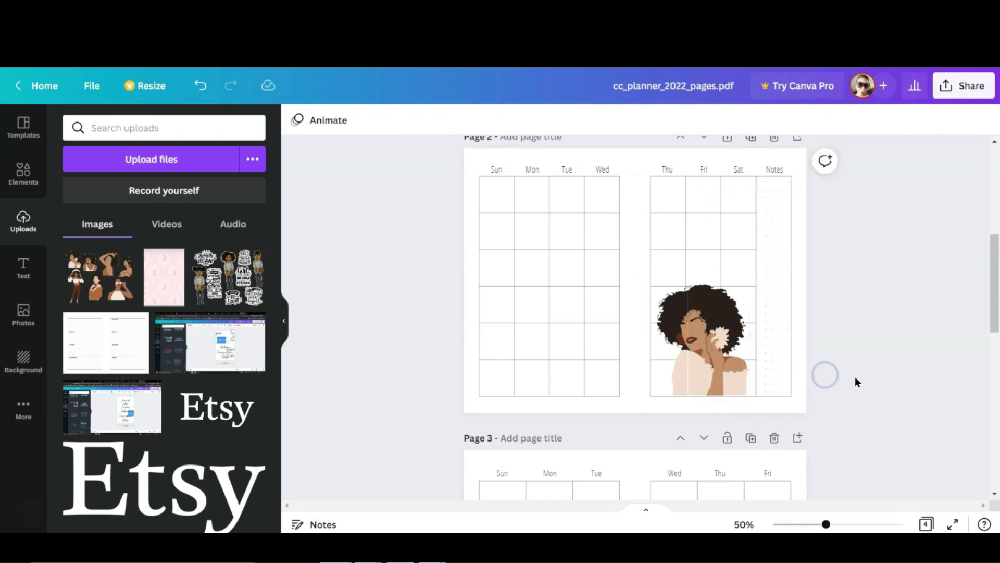
left_click(694, 342)
left_click(686, 316)
mouse_move(686, 319)
left_mouse_down()
mouse_move(687, 328)
mouse_move(686, 313)
left_mouse_up()
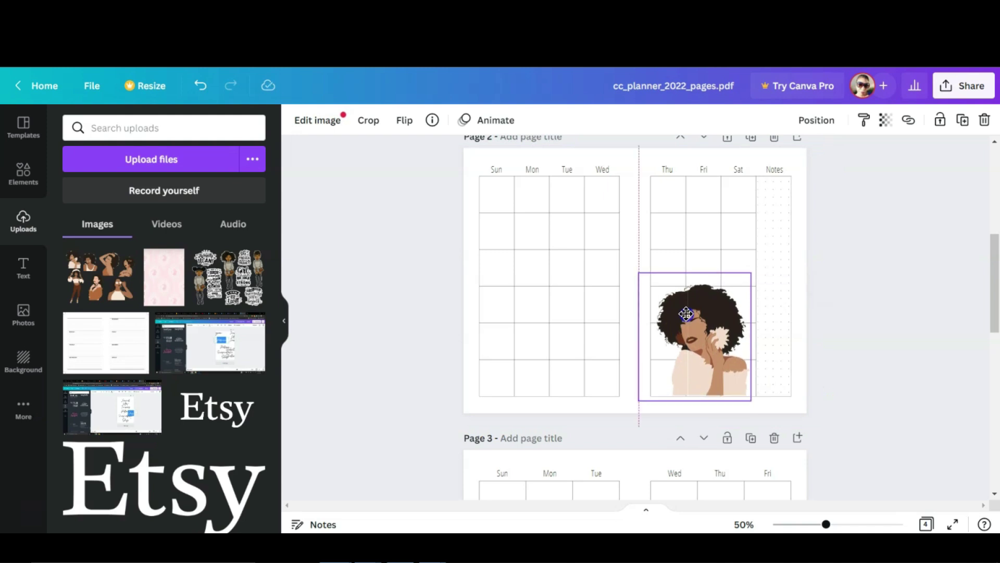
Set the transparency of the woman with the flower to 38 and deselect her
left_click(883, 121)
left_click_drag(822, 176, 802, 177)
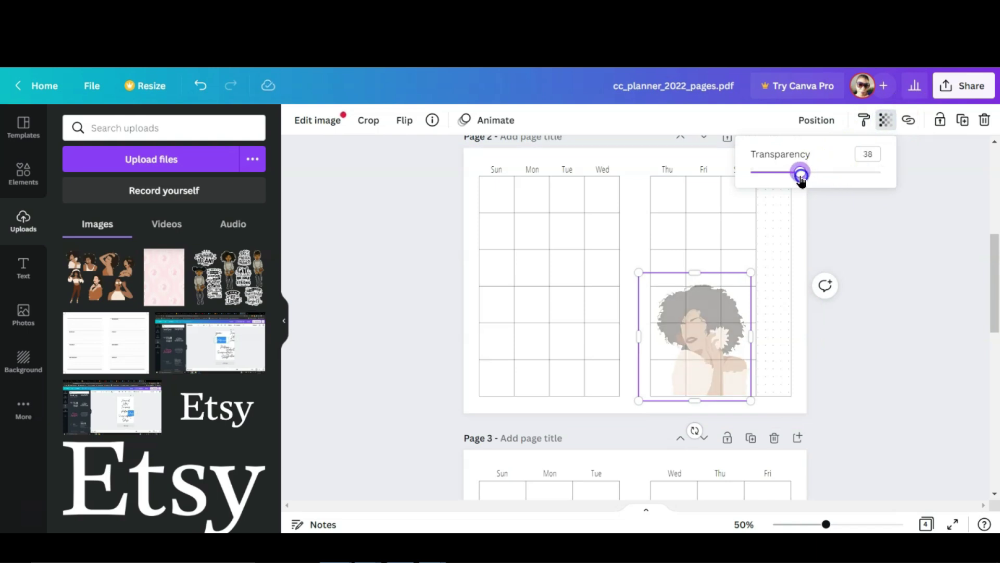
left_click(889, 267)
left_click(913, 277)
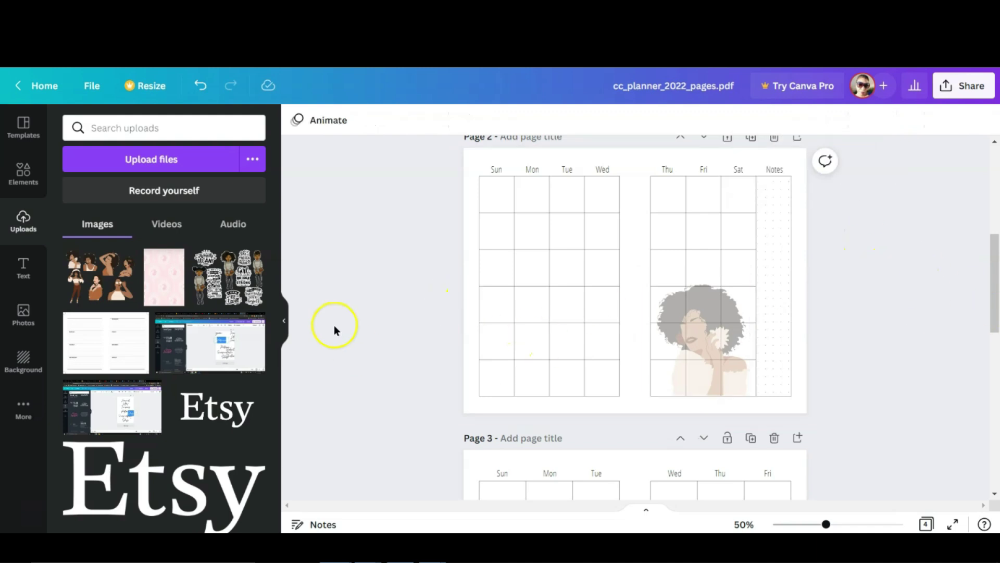
Review the decorated calendar on page 2 and the weekly layouts on pages 3 and 4
scroll(395, 348, "down", 5)
scroll(395, 348, "up", 4)
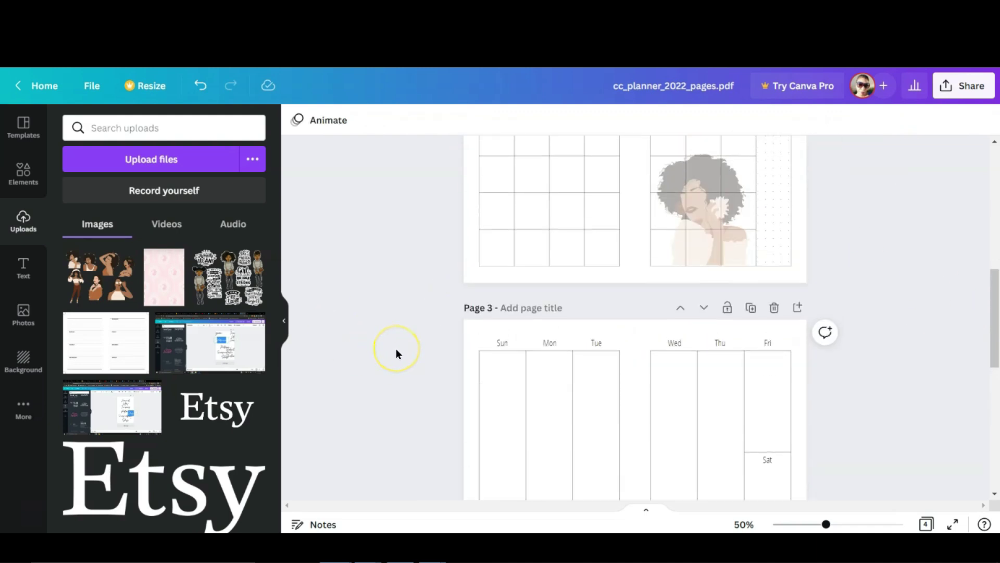
scroll(395, 348, "down", 3)
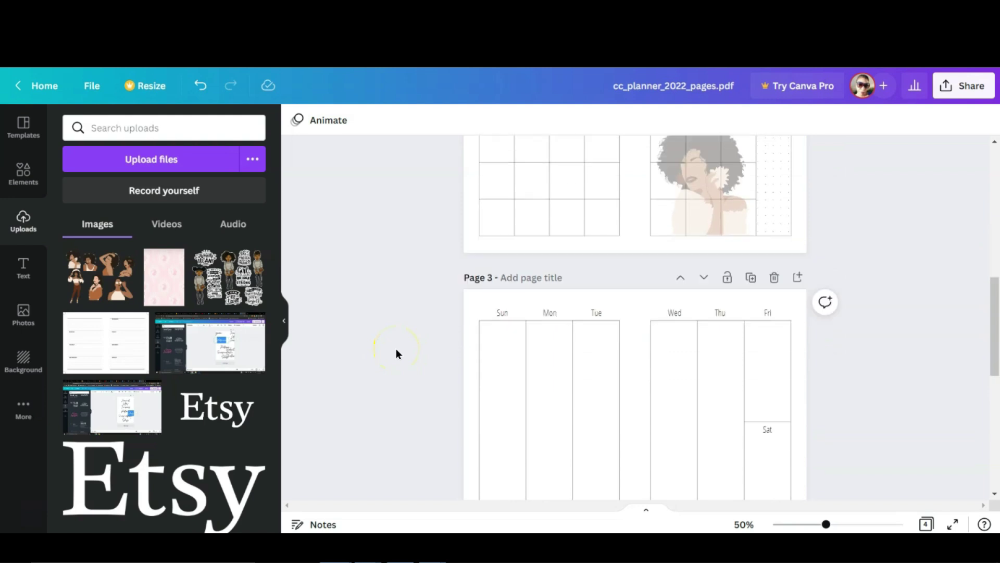
scroll(396, 353, "down", 3)
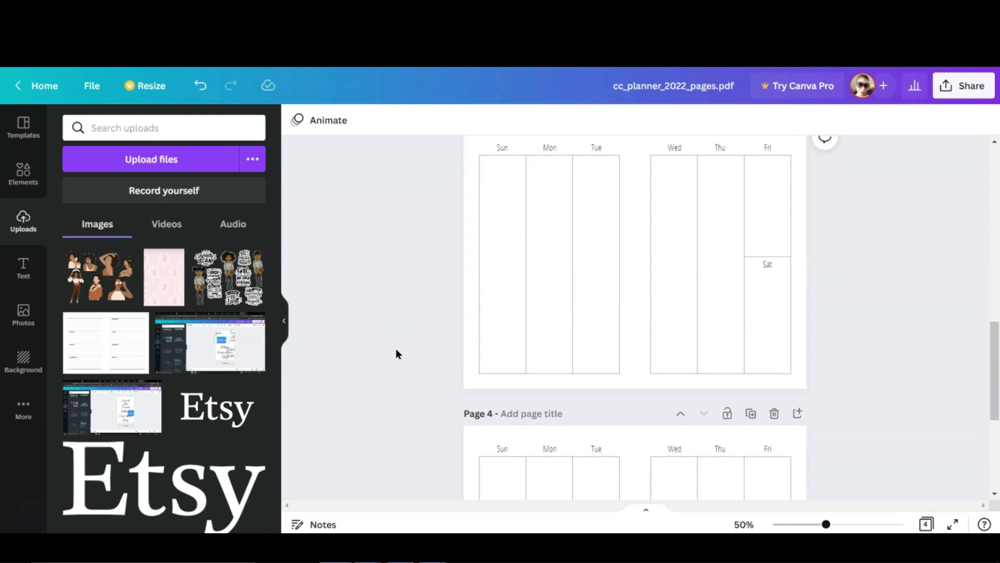
scroll(396, 353, "up", 2)
scroll(396, 348, "up", 4)
scroll(396, 348, "down", 5)
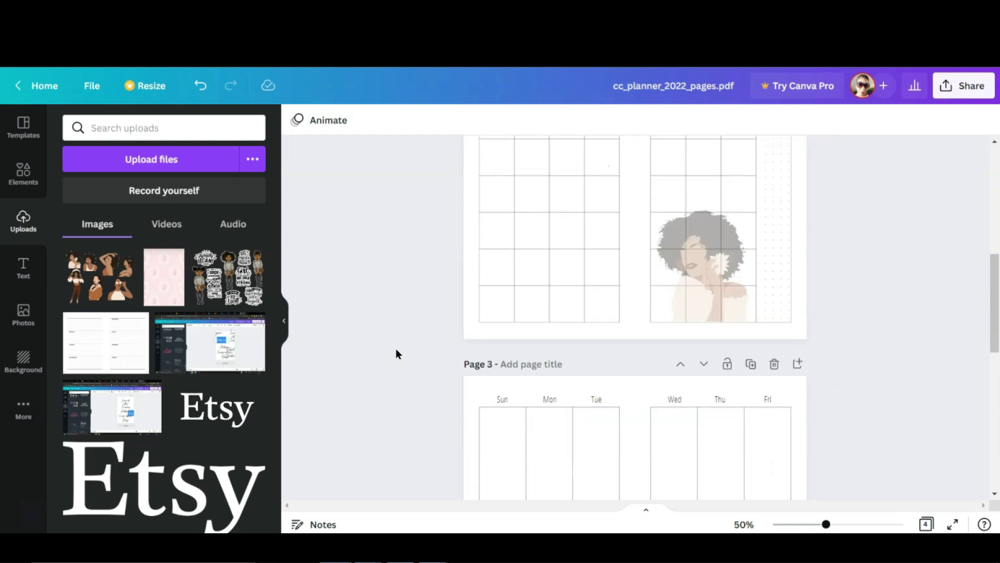
scroll(395, 353, "up", 1)
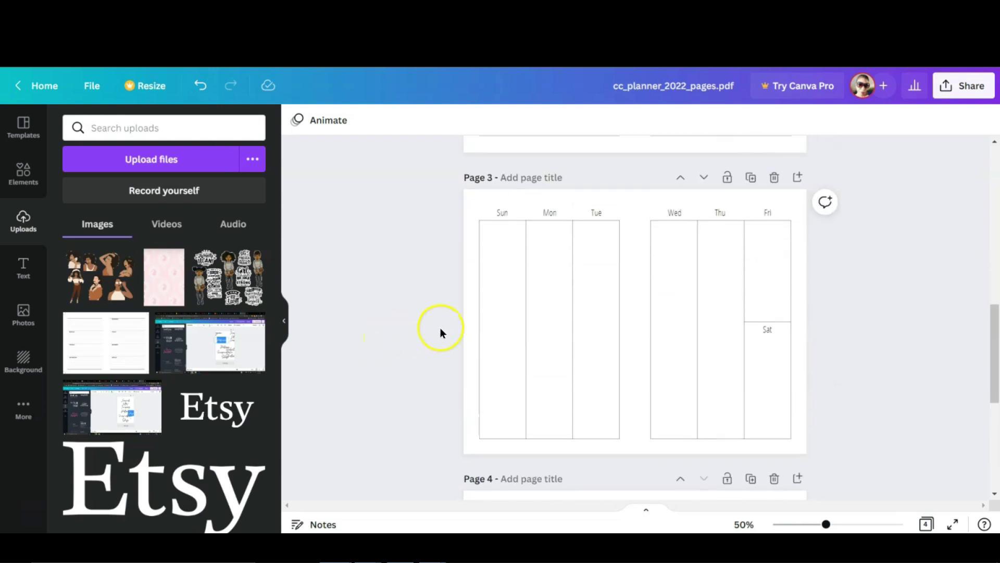
Add the clip-art sheet of women to page 3 and crop it to the woman with an afro and glasses
left_click_drag(89, 266, 557, 323)
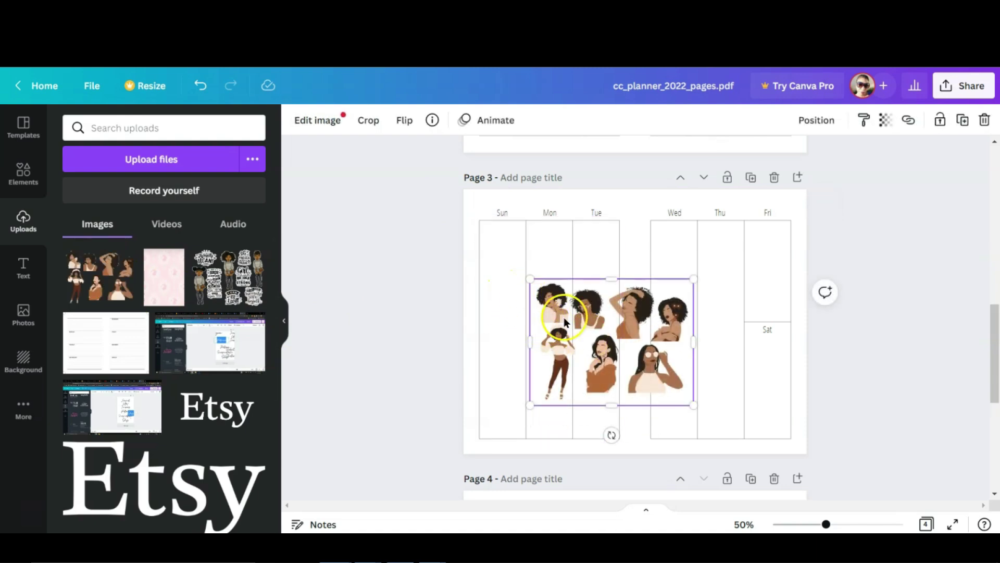
left_click_drag(530, 279, 451, 218)
left_click_drag(692, 311, 566, 295)
left_click_drag(451, 307, 509, 307)
left_click_drag(537, 405, 543, 293)
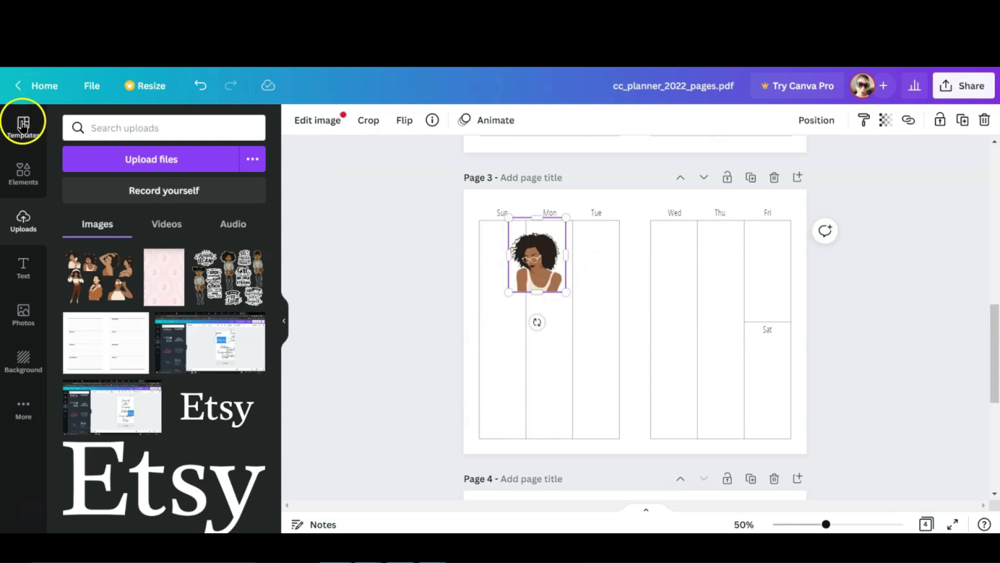
left_click(431, 236)
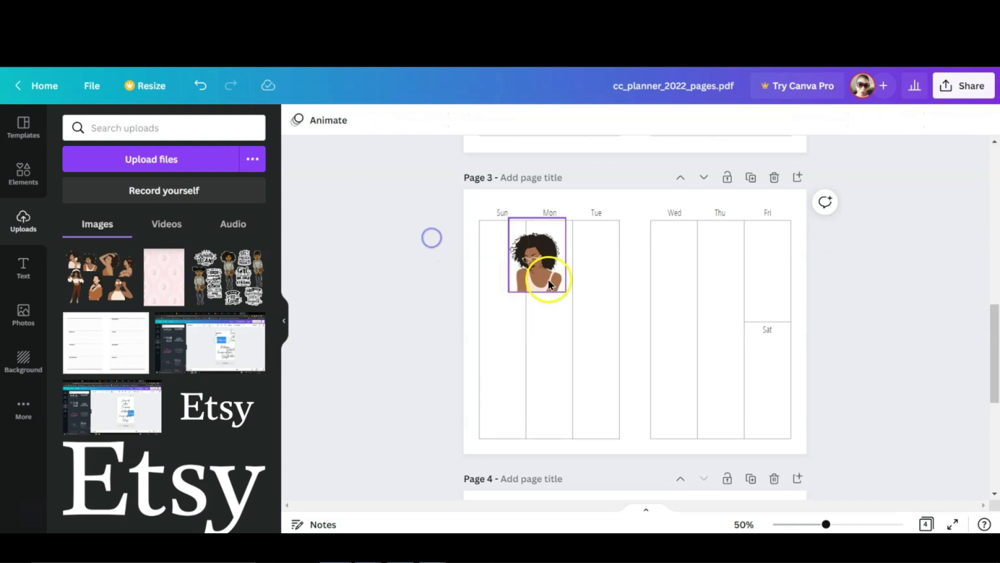
Enlarge the woman with glasses and place her at the bottom of page 3's Wed–Thu columns, aligned with the Wed column's edge
left_click(539, 257)
left_click_drag(540, 257, 723, 367)
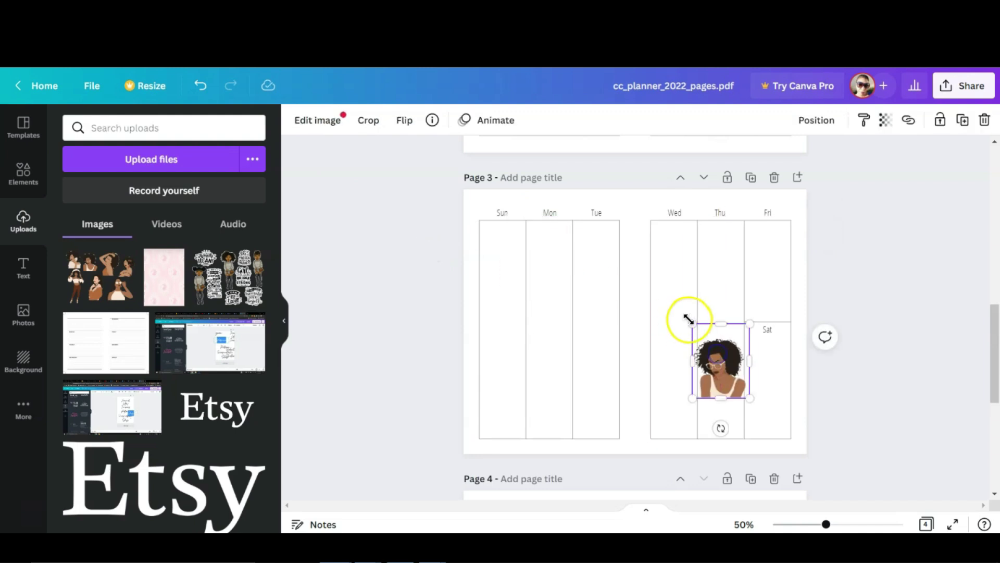
left_click_drag(690, 321, 698, 371)
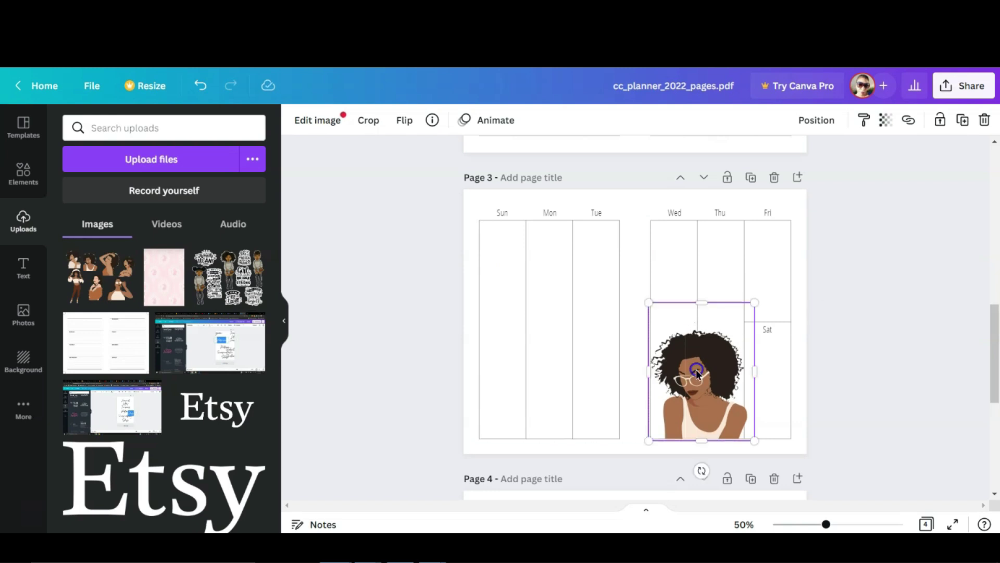
left_click(671, 447)
left_click(709, 404)
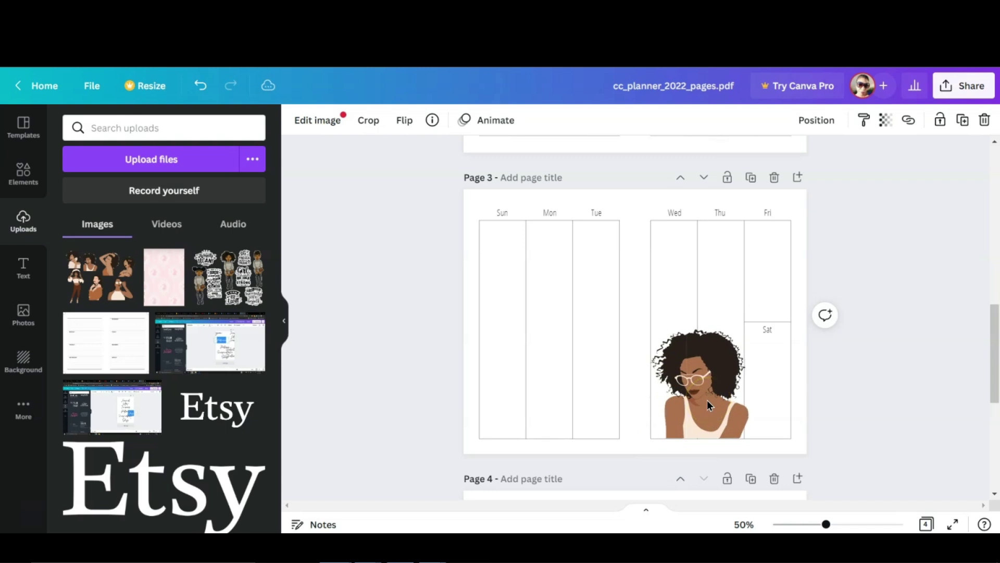
left_click(698, 362)
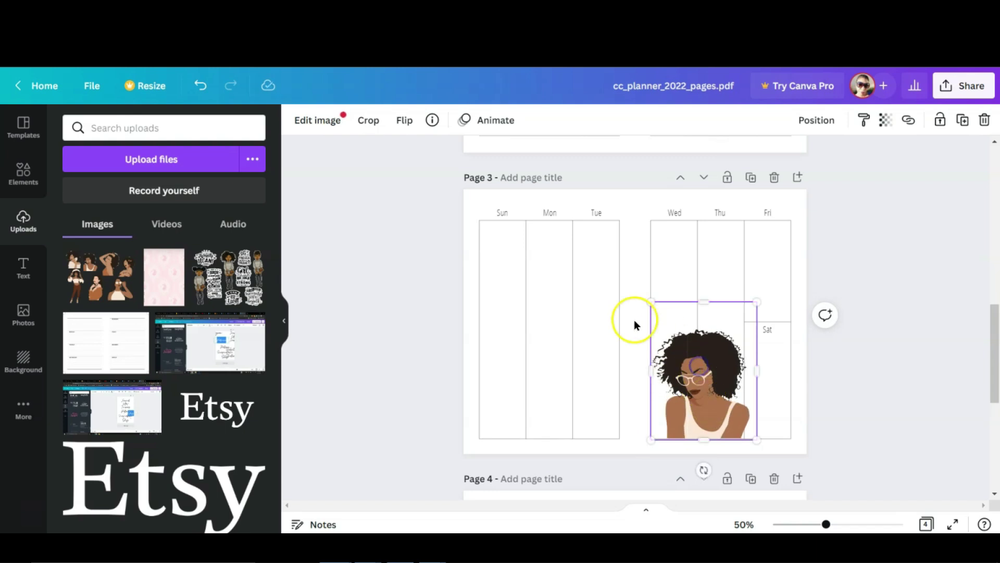
Set the transparency of the woman with glasses to 37 and deselect her
left_click(886, 121)
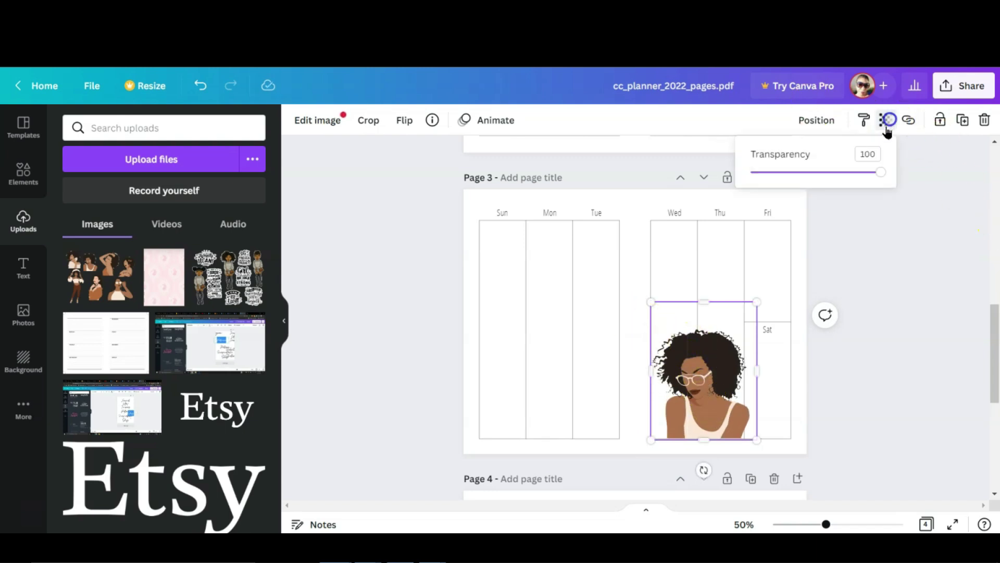
left_click(803, 172)
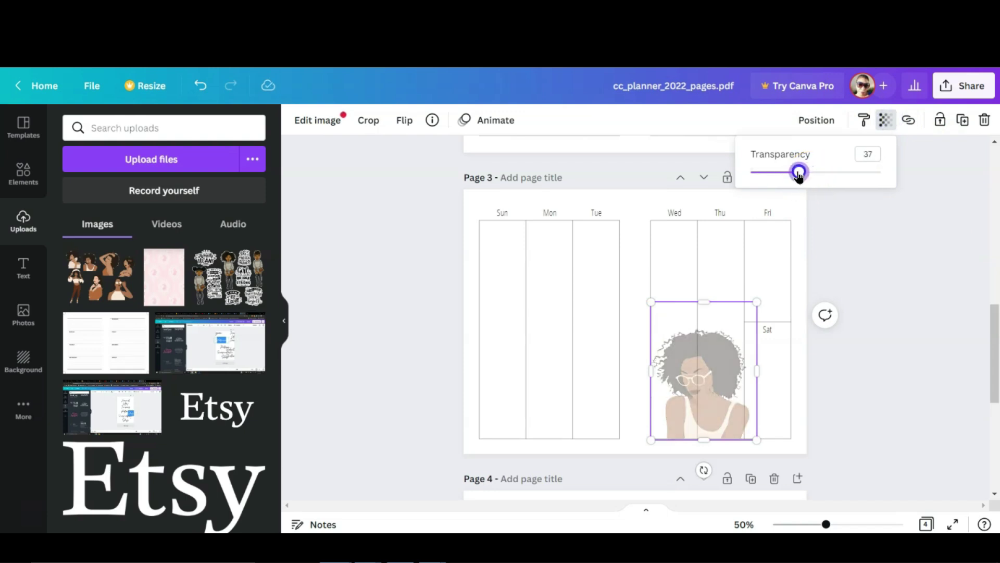
left_click(884, 262)
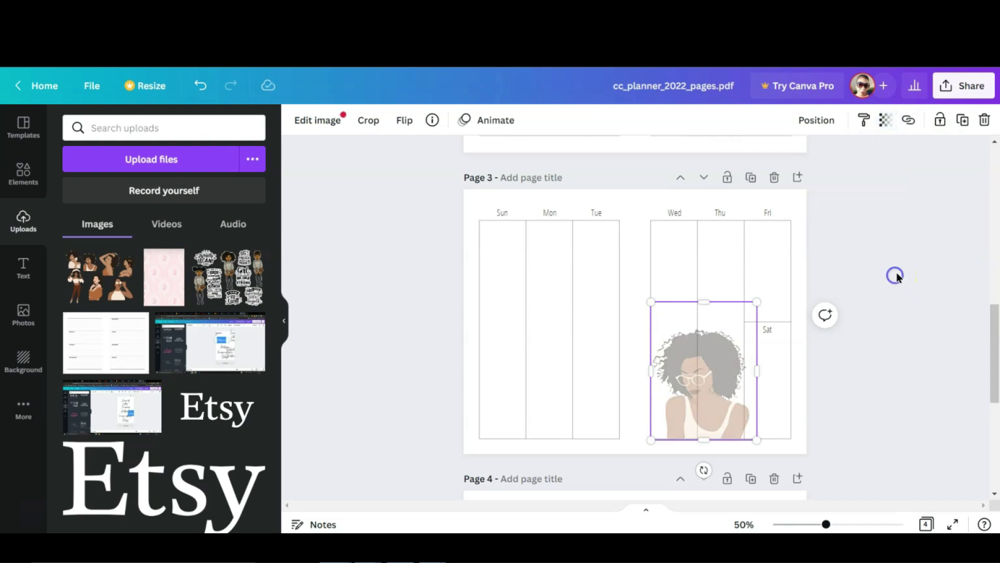
left_click(879, 277)
Add the clip-art sheet of women to page 4 and crop it to the long-haired woman in the brown off-shoulder top
scroll(923, 379, "down", 4)
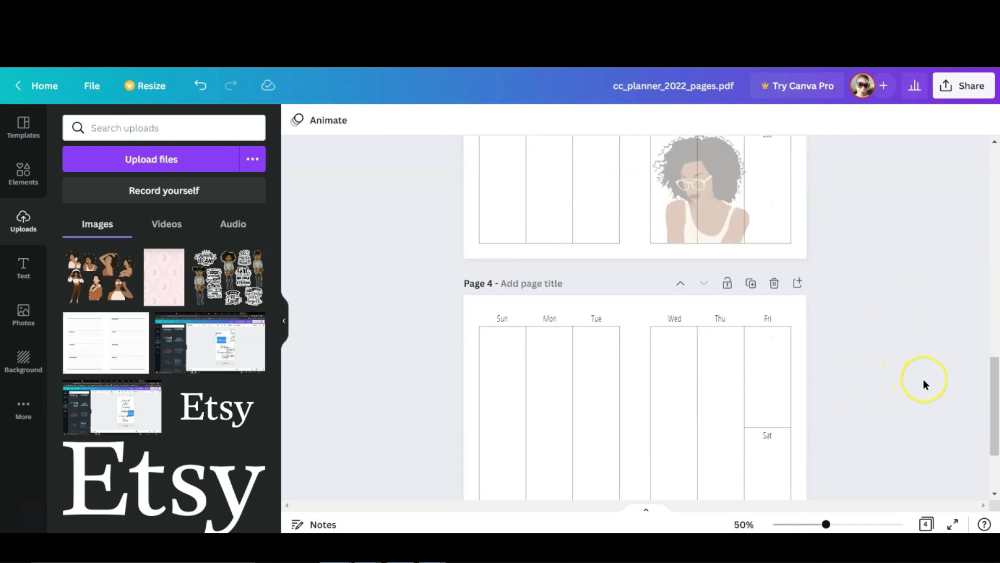
scroll(923, 379, "down", 2)
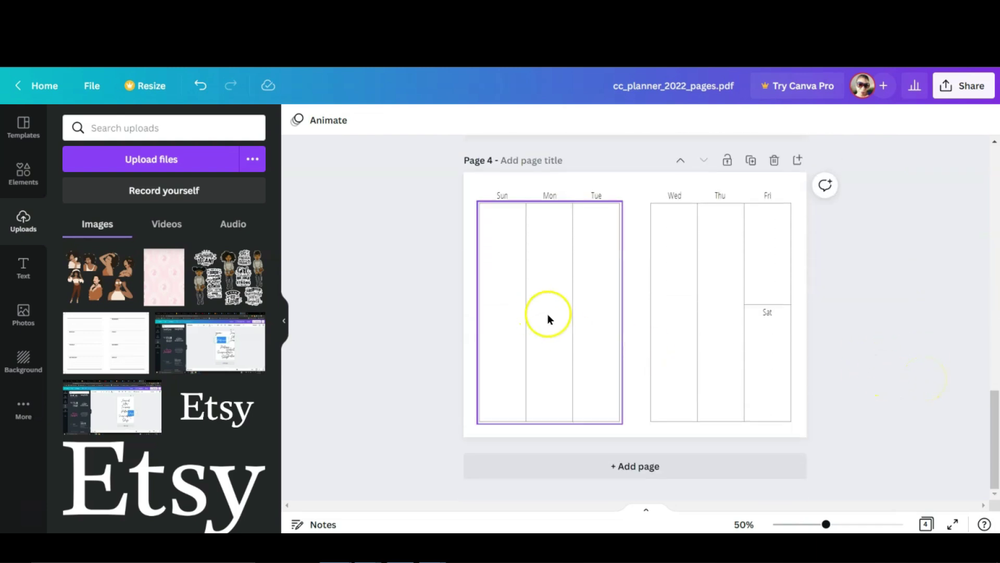
left_click_drag(99, 260, 576, 302)
left_click(369, 119)
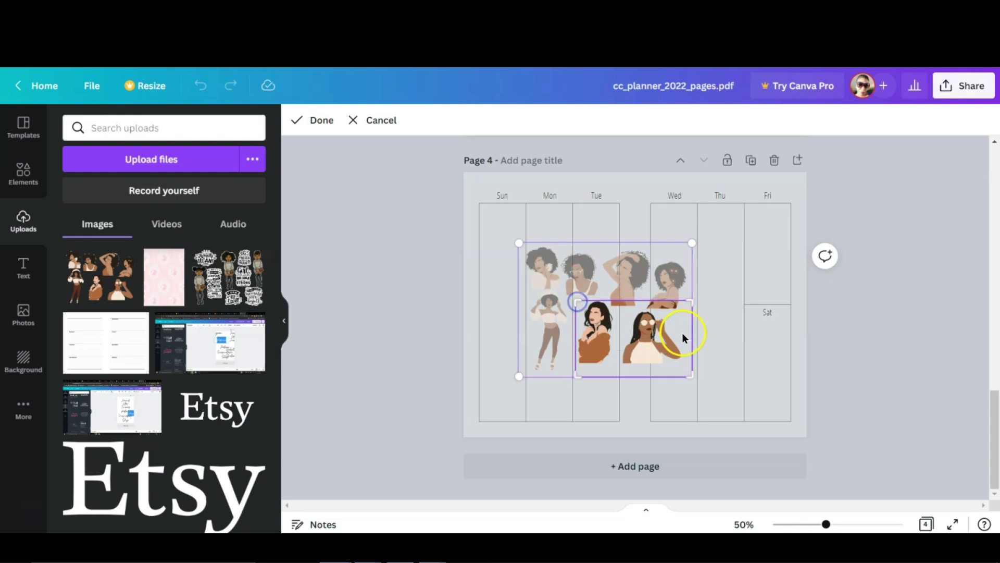
left_click_drag(687, 374, 612, 373)
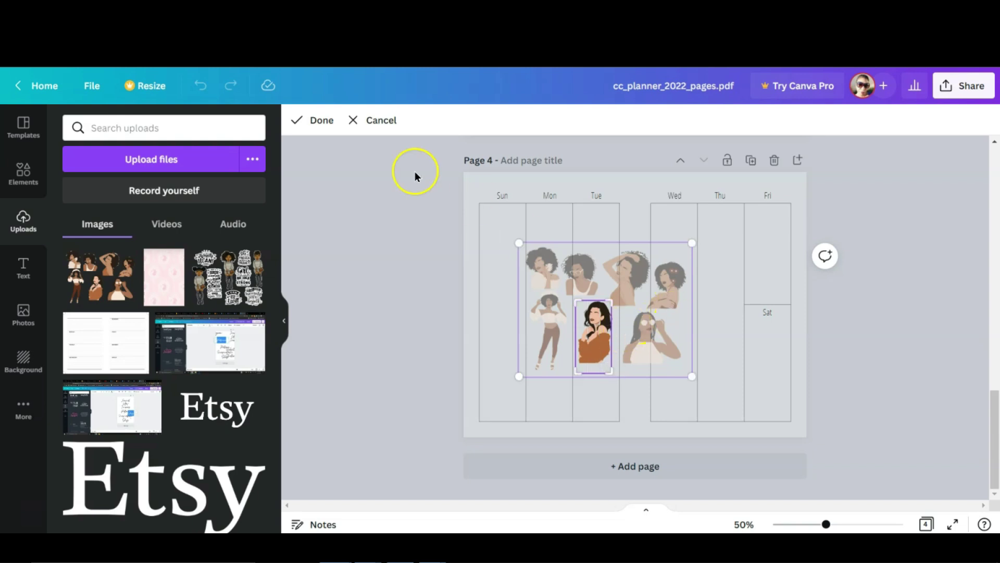
left_click(321, 120)
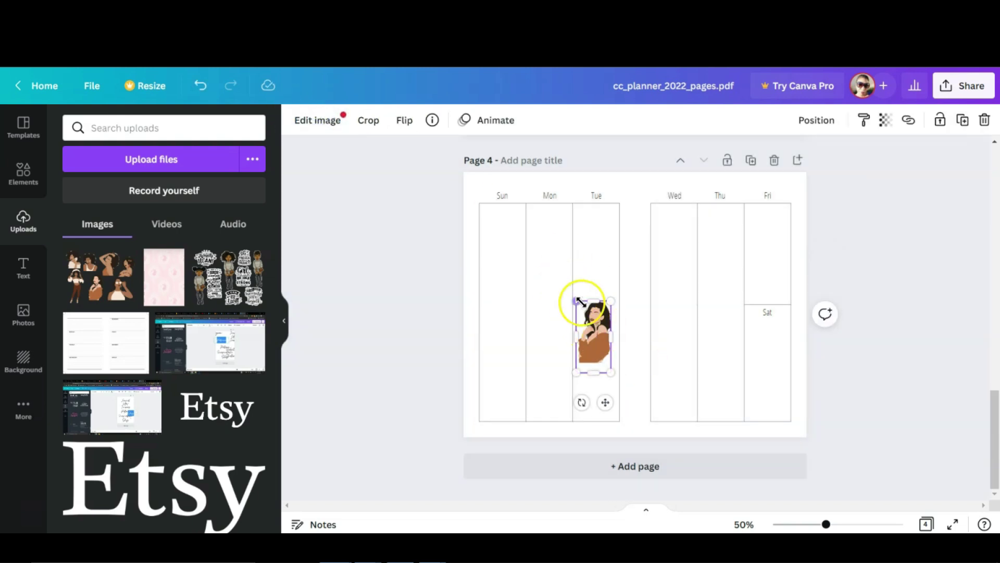
Enlarge the long-haired woman, flip her horizontally and place her at the bottom of page 4's Sun–Mon columns
left_click_drag(577, 299, 493, 223)
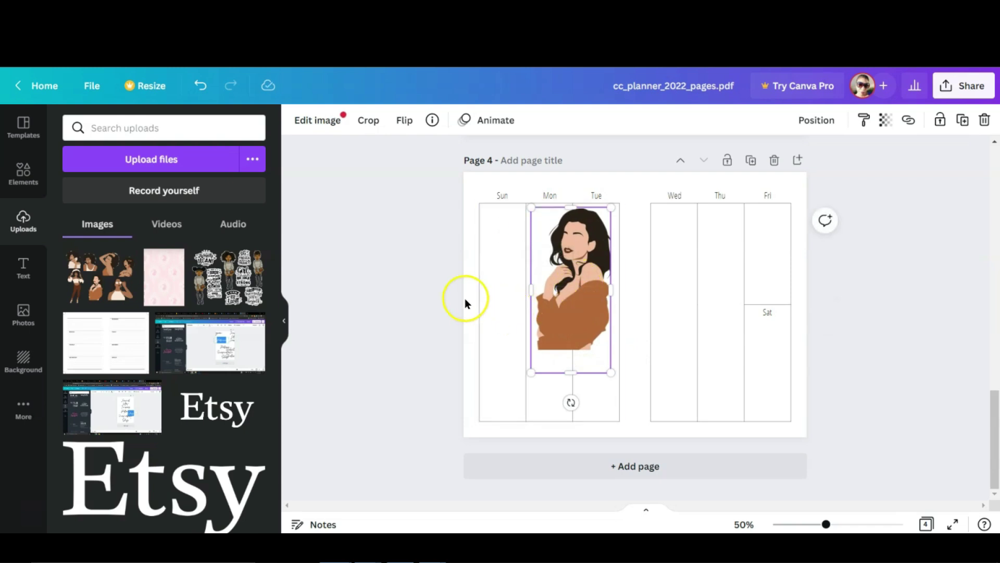
left_click_drag(574, 306, 572, 328)
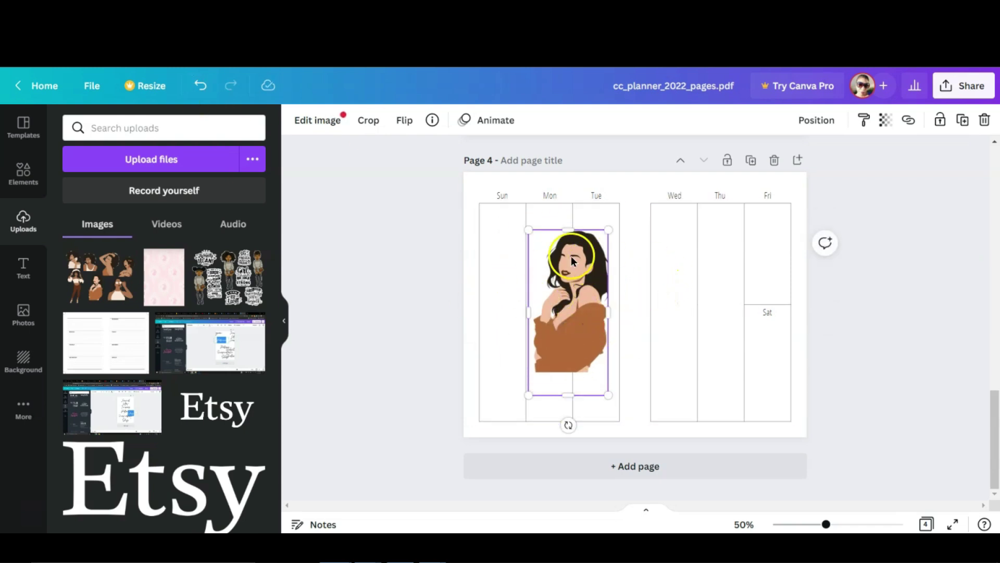
left_click(405, 123)
left_click(425, 158)
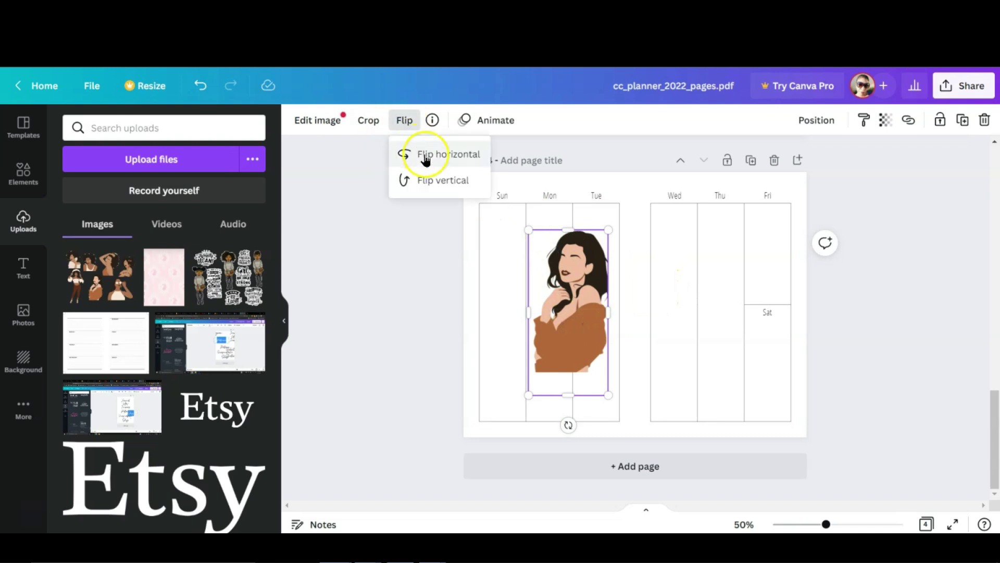
left_click(382, 284)
left_click_drag(555, 315, 476, 368)
Widen the long-haired woman's crop slightly to about 258 wide and shift her inward over the bottom of the Sun–Mon columns
left_click(367, 125)
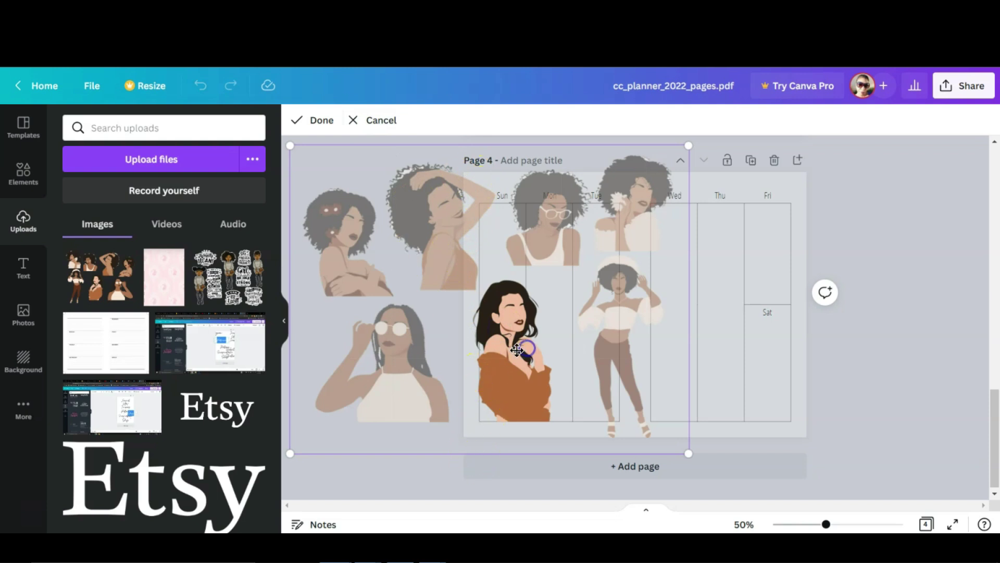
left_click(312, 120)
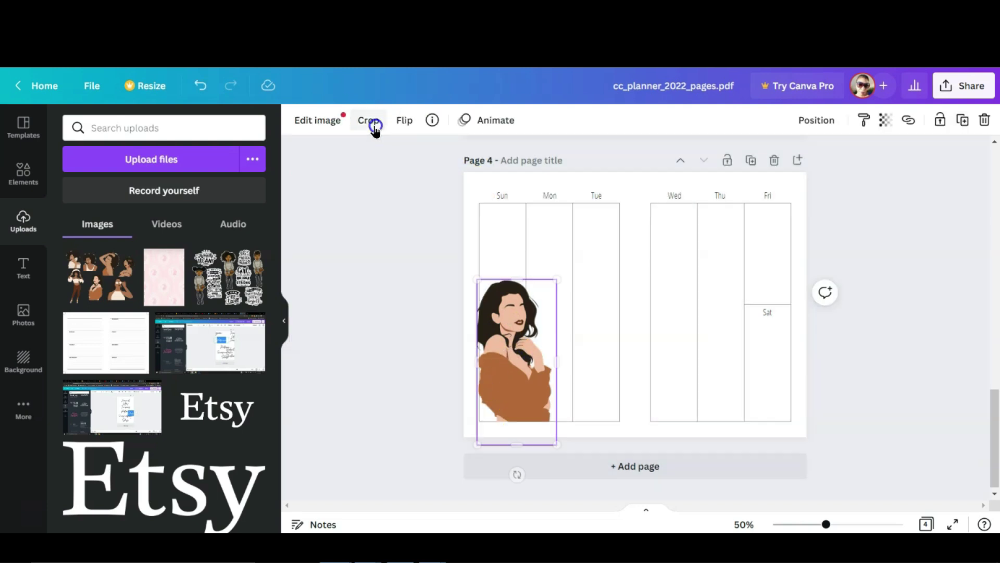
left_click_drag(475, 281, 473, 283)
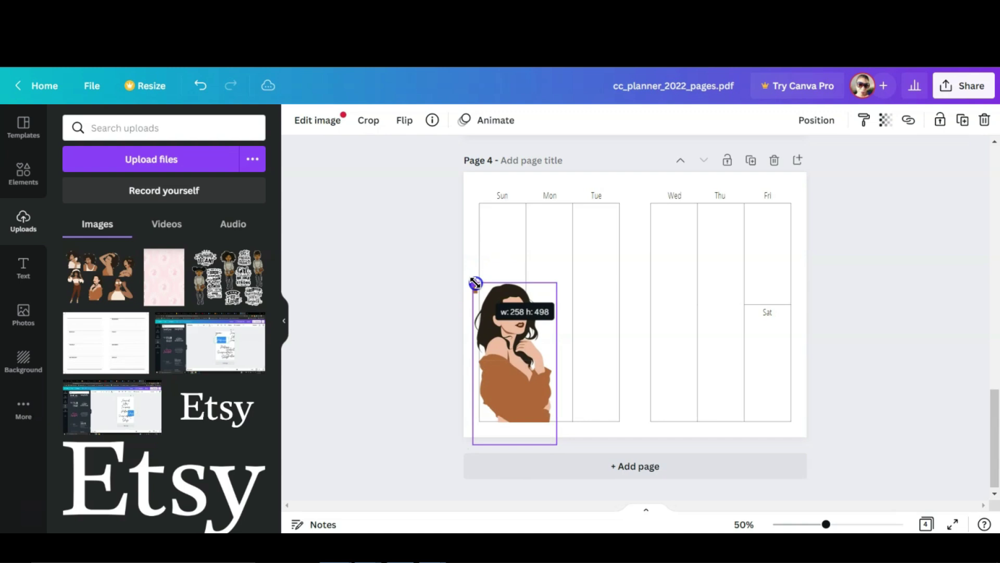
left_click_drag(502, 335, 517, 349)
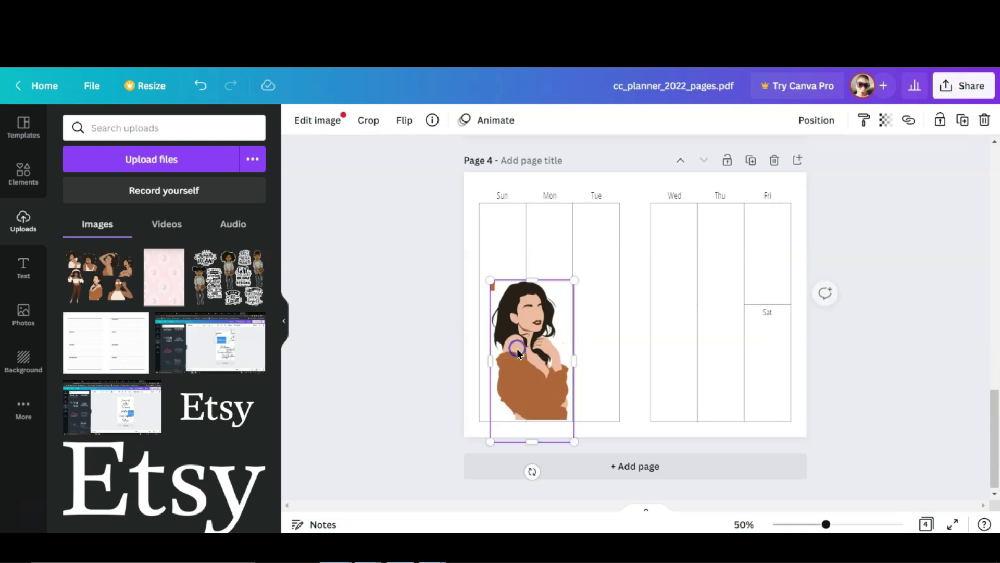
left_click(361, 305)
left_click(386, 283)
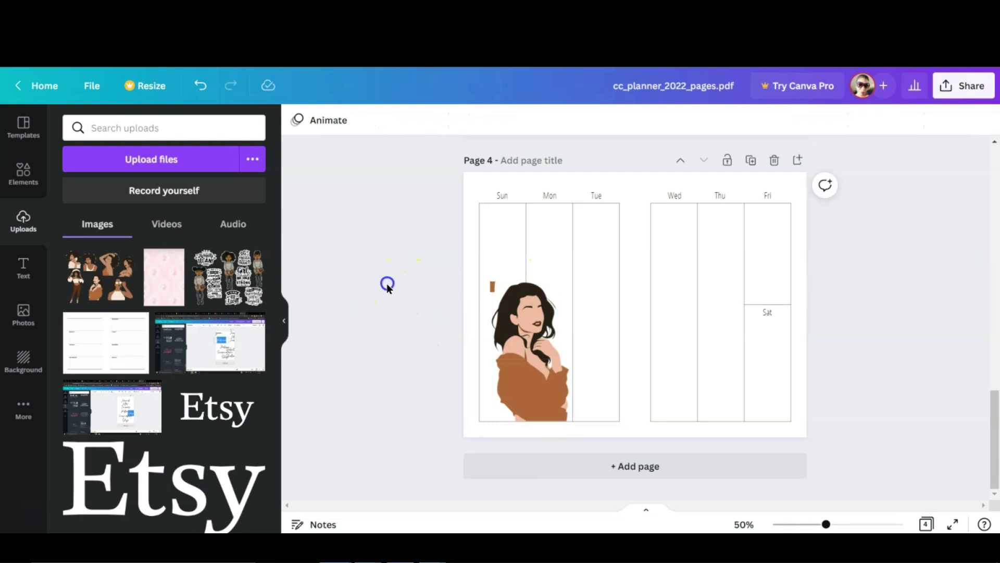
Try to trim the stray brown fragment beside the woman's hair by adjusting the upper edge of her crop
left_click(514, 346)
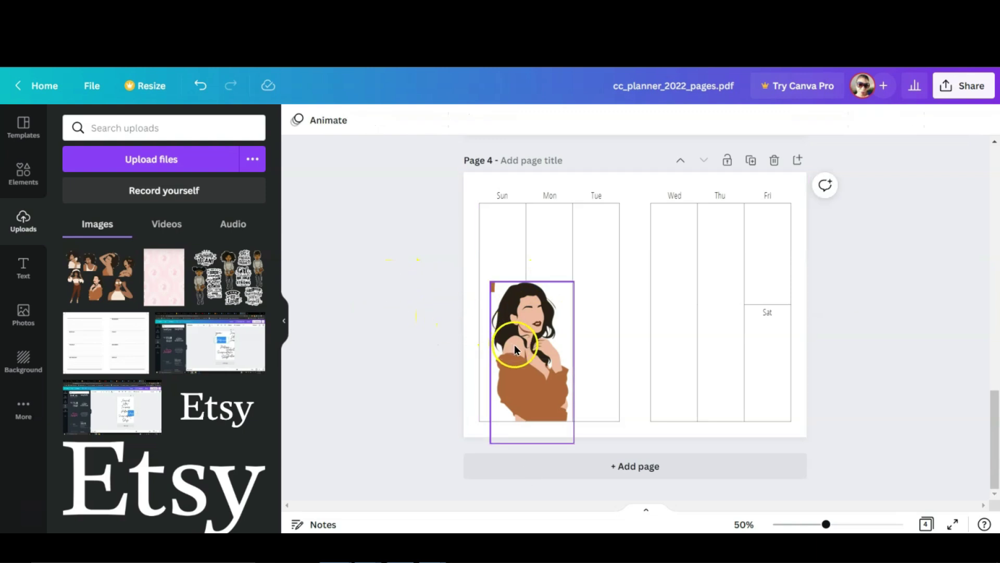
left_click(400, 297)
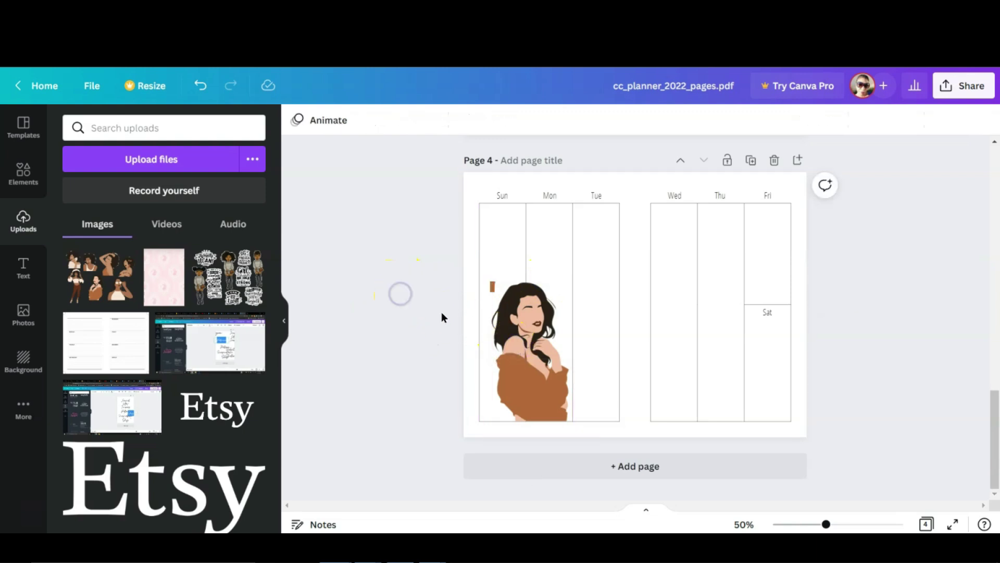
left_click(494, 288)
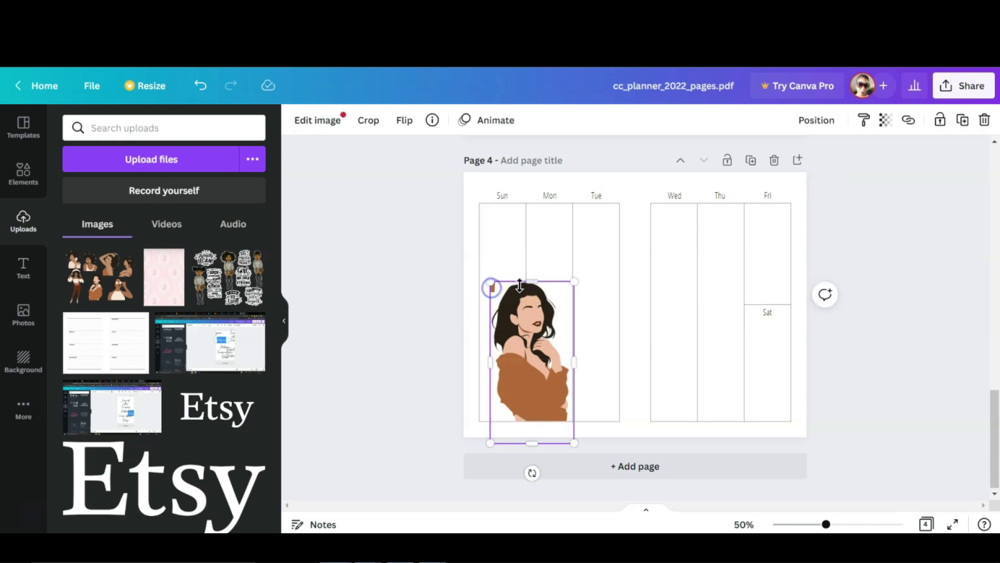
left_click_drag(530, 280, 531, 279)
left_click(442, 268)
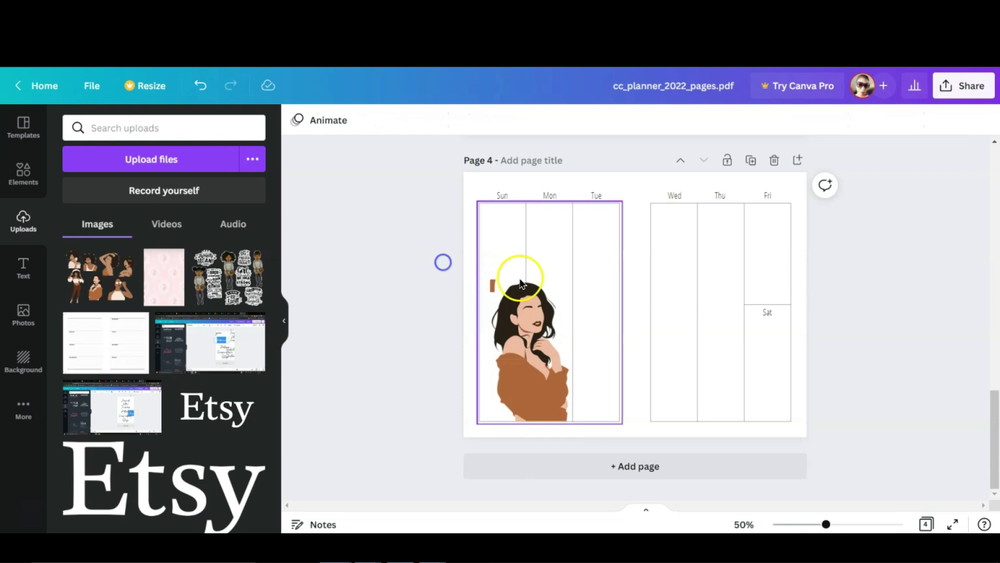
Add a square from Lines & Shapes and place it small over the stray brown fragment beside the woman's hair
left_click(24, 173)
left_click(78, 127)
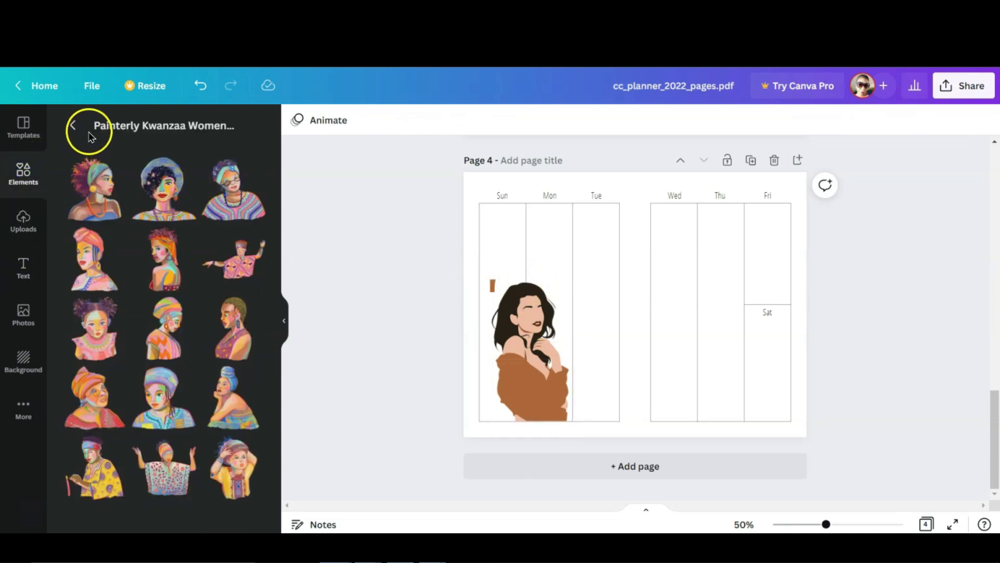
left_click(30, 186)
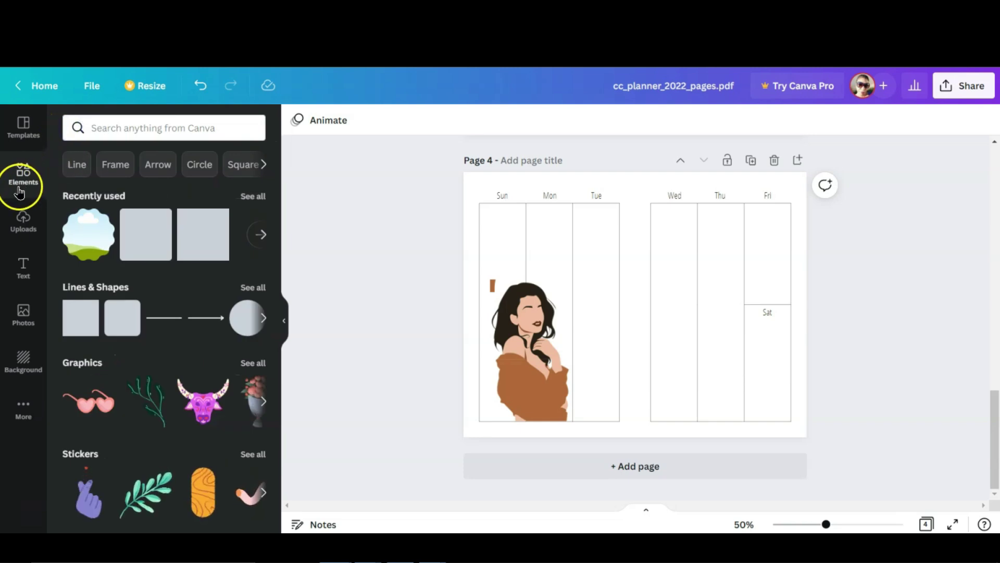
left_click(253, 287)
left_click(80, 350)
left_click_drag(595, 264, 492, 282)
left_click(352, 307)
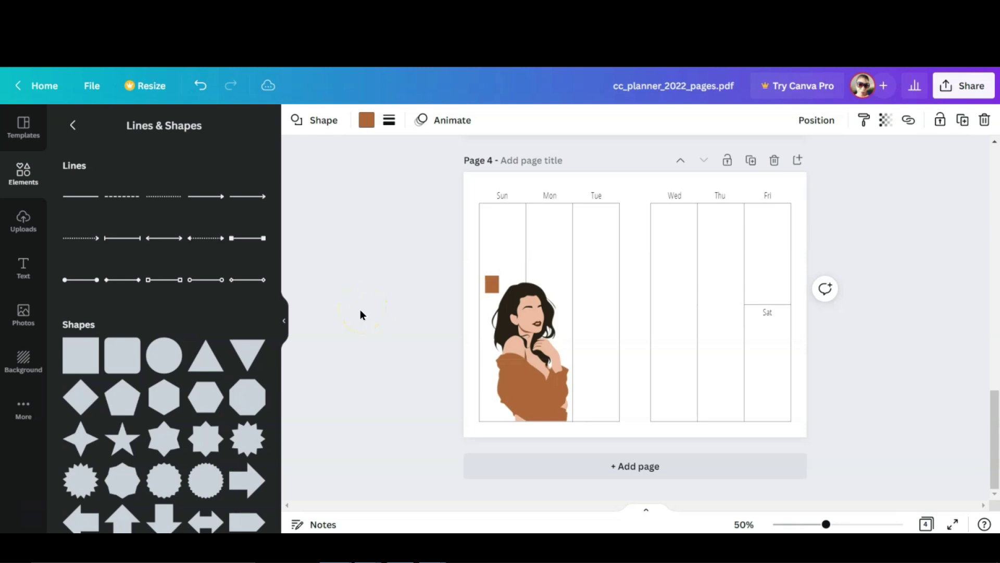
Recolor the small square covering the stray fragment to white and deselect it
left_click(487, 281)
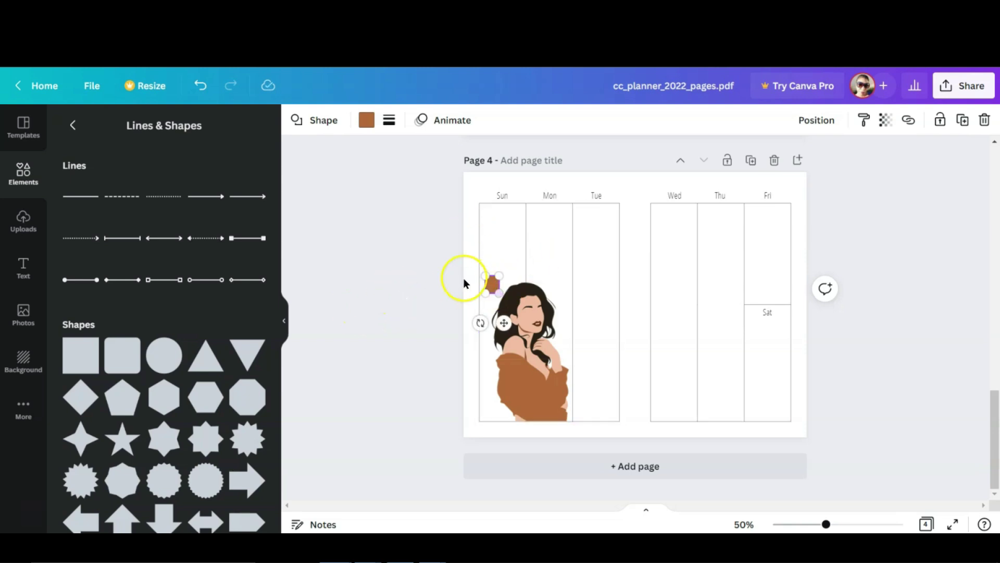
left_click(365, 121)
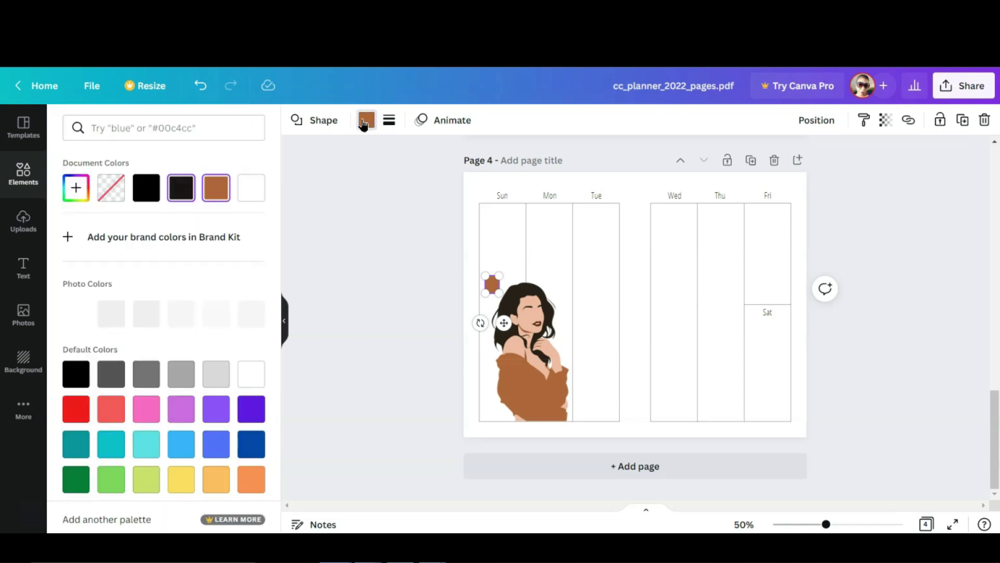
left_click(250, 189)
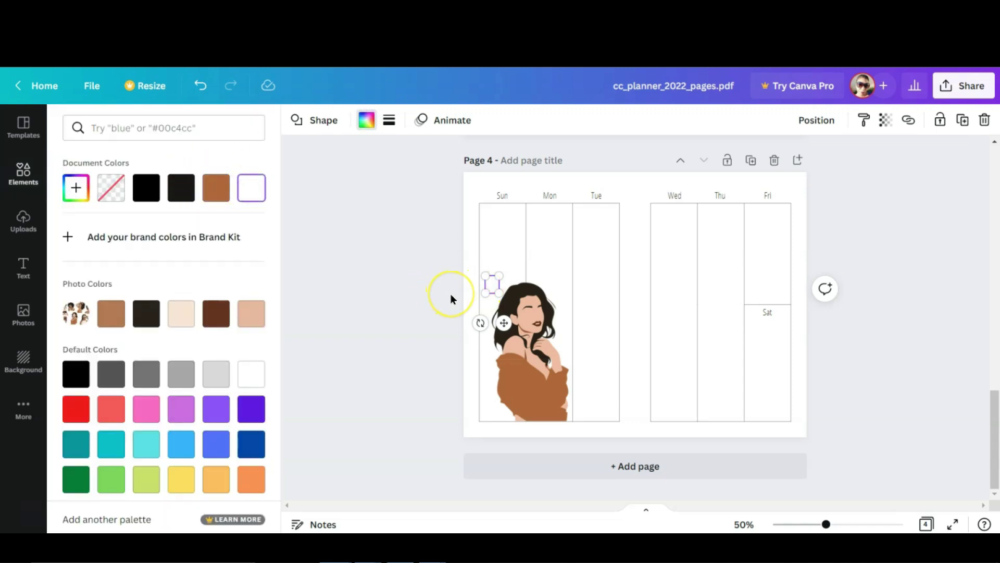
left_click(425, 290)
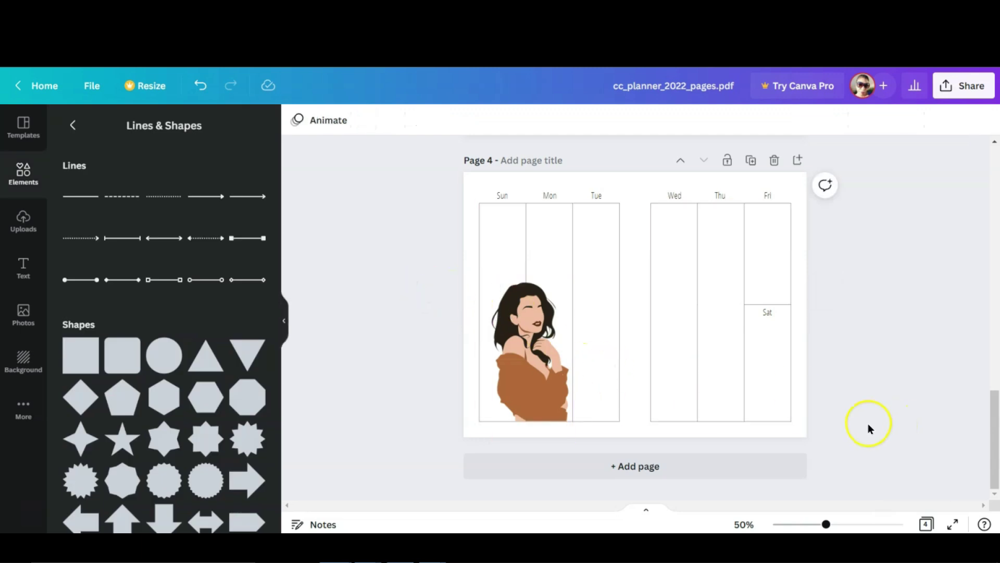
Set the transparency of the long-haired woman on page 4 to 38
left_click(534, 377)
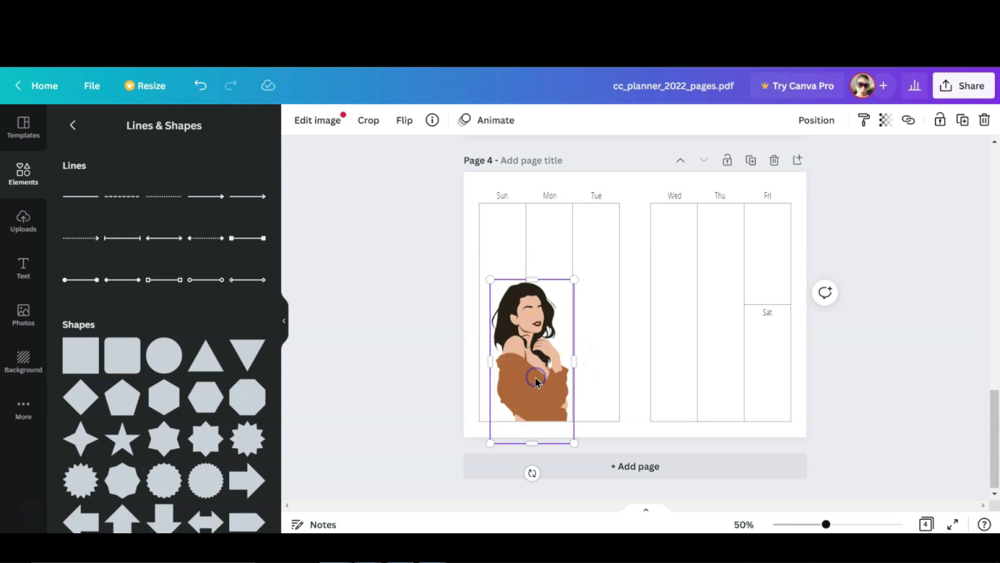
left_click(886, 120)
left_click_drag(879, 172, 808, 174)
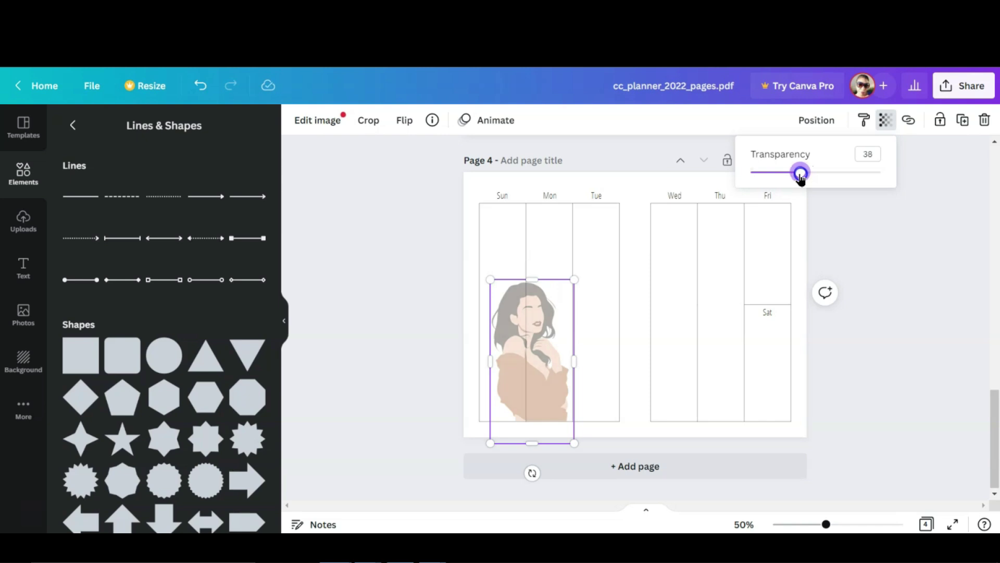
left_click(381, 296)
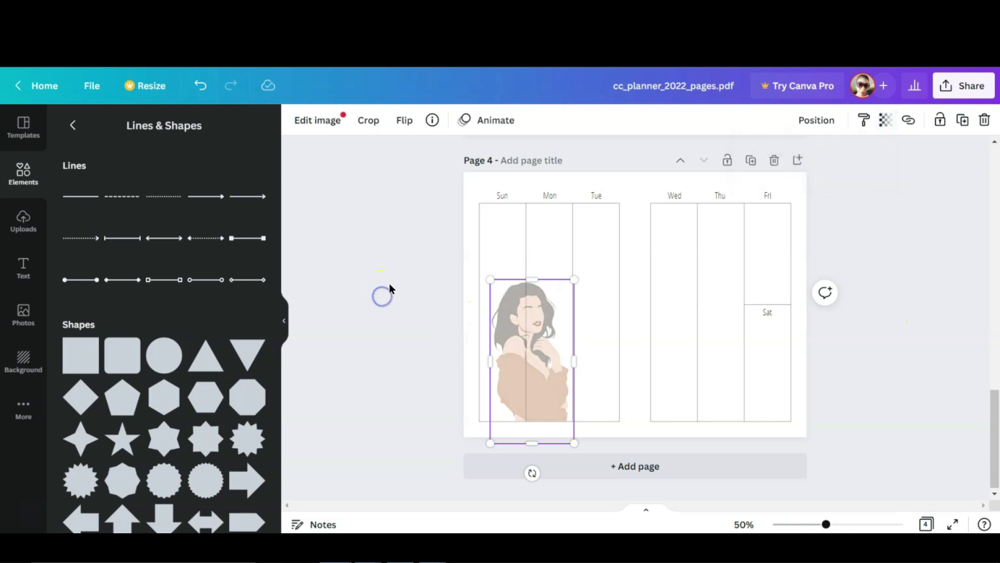
Add the uploaded lake landscape with flowers to page 2
scroll(756, 397, "up", 4)
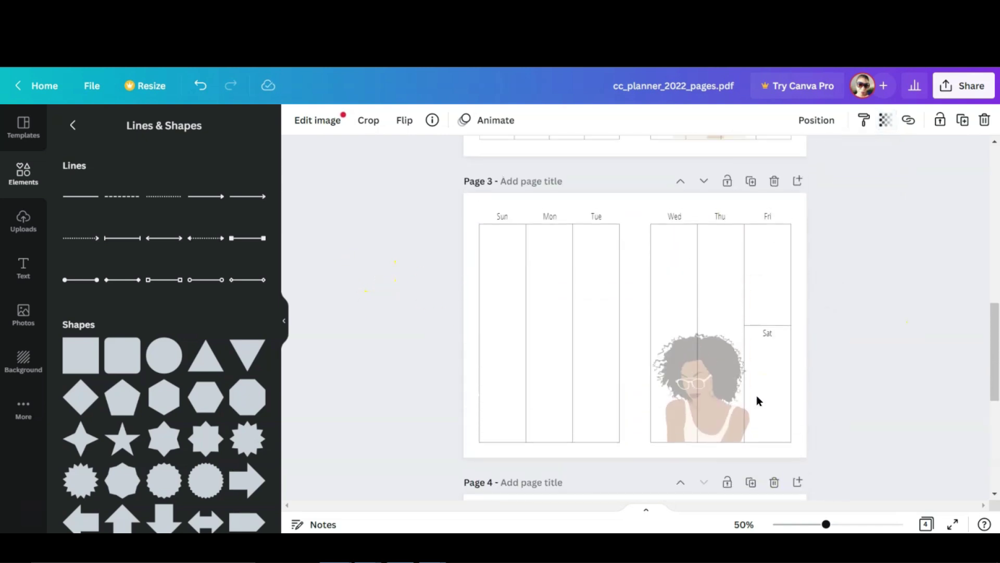
scroll(757, 395, "up", 10)
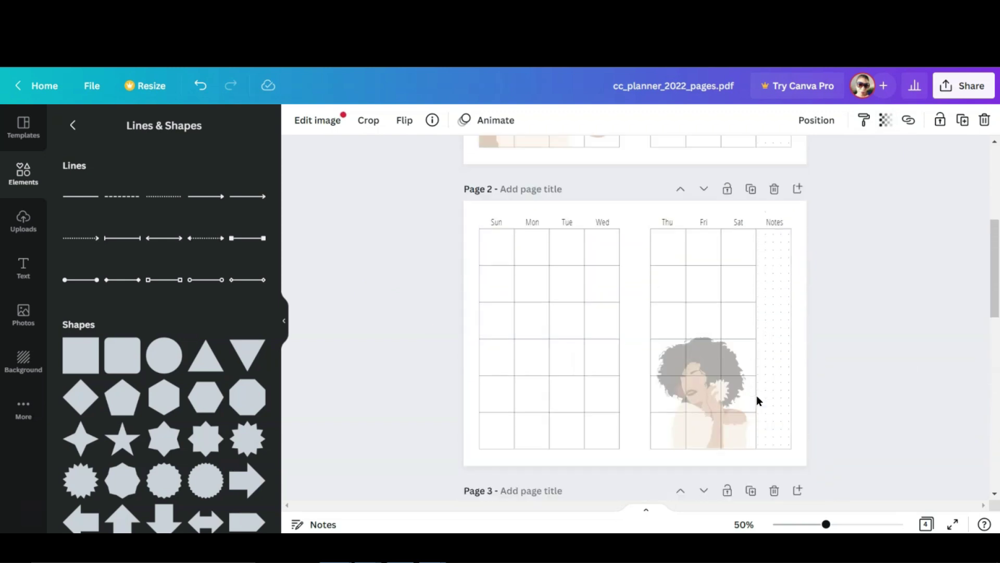
scroll(756, 395, "down", 3)
scroll(756, 395, "up", 3)
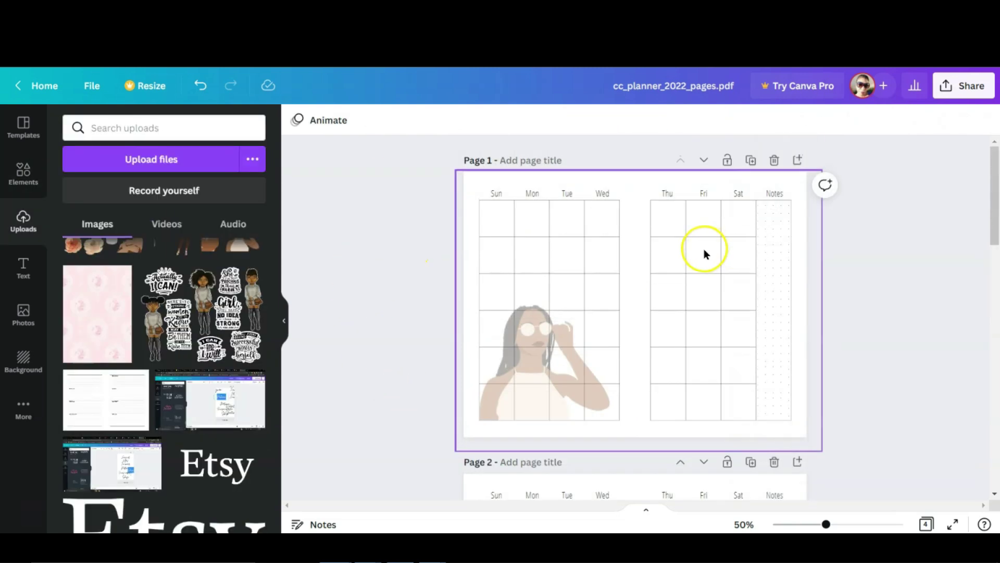
scroll(699, 252, "down", 5)
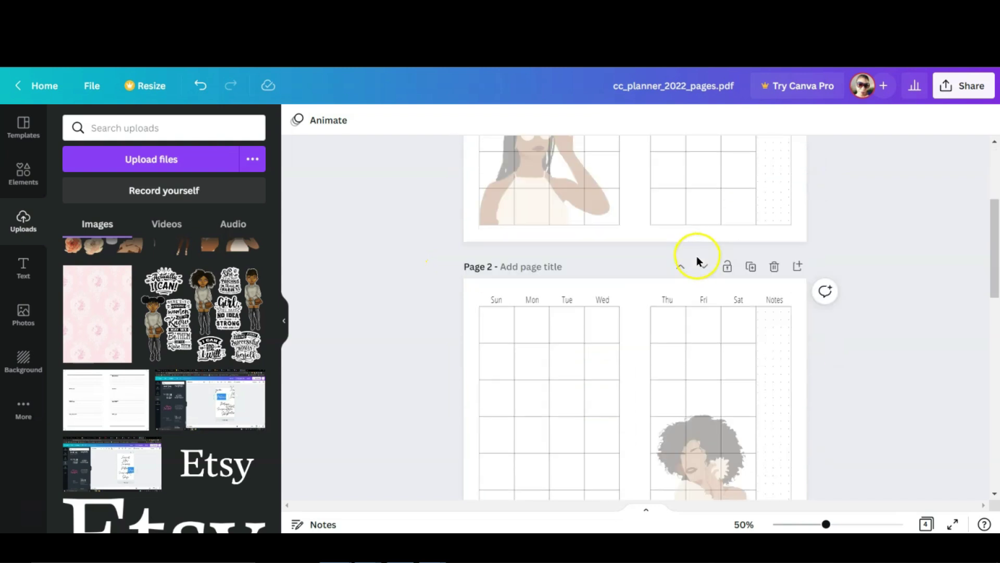
scroll(696, 255, "down", 2)
scroll(219, 364, "down", 6)
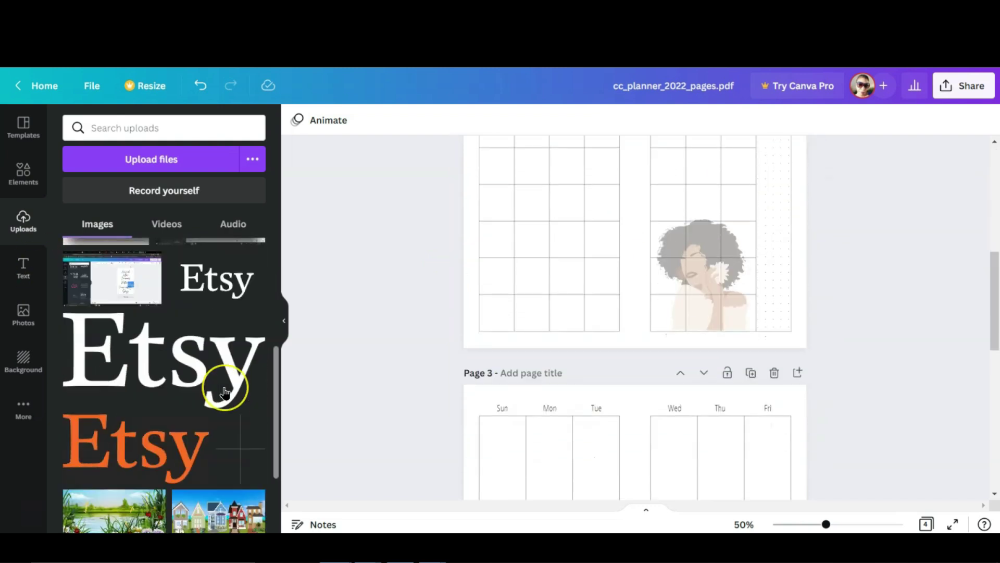
left_click(99, 380)
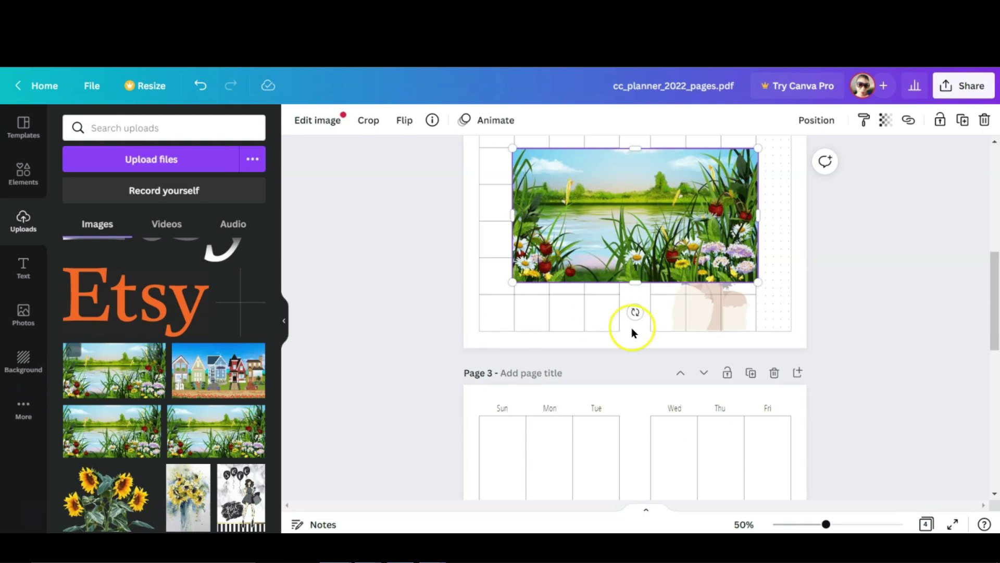
Move the lake picture up over page 2's calendar grid and make it the page background
scroll(630, 324, "down", 2)
scroll(629, 321, "up", 5)
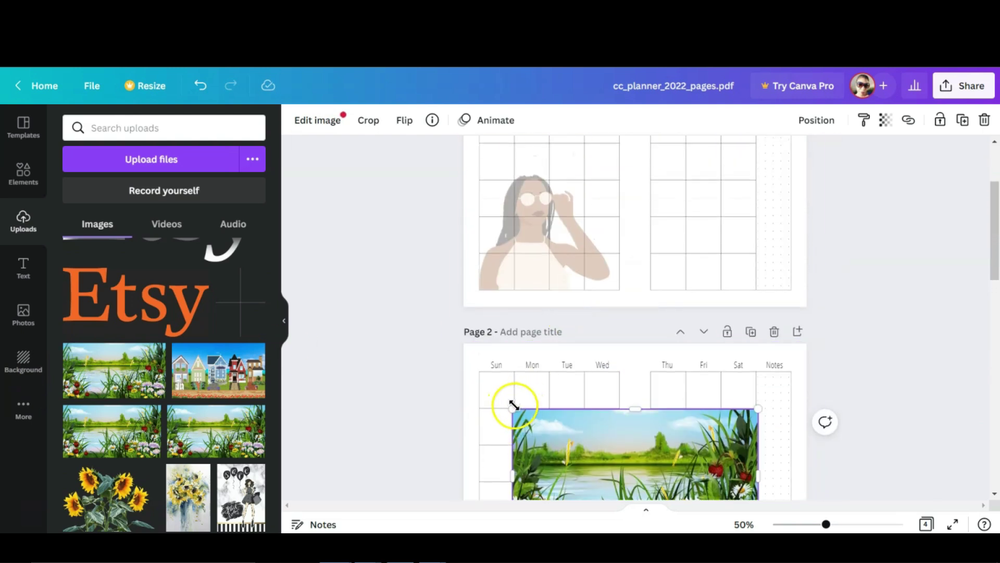
left_click_drag(653, 453, 654, 396)
right_click(653, 396)
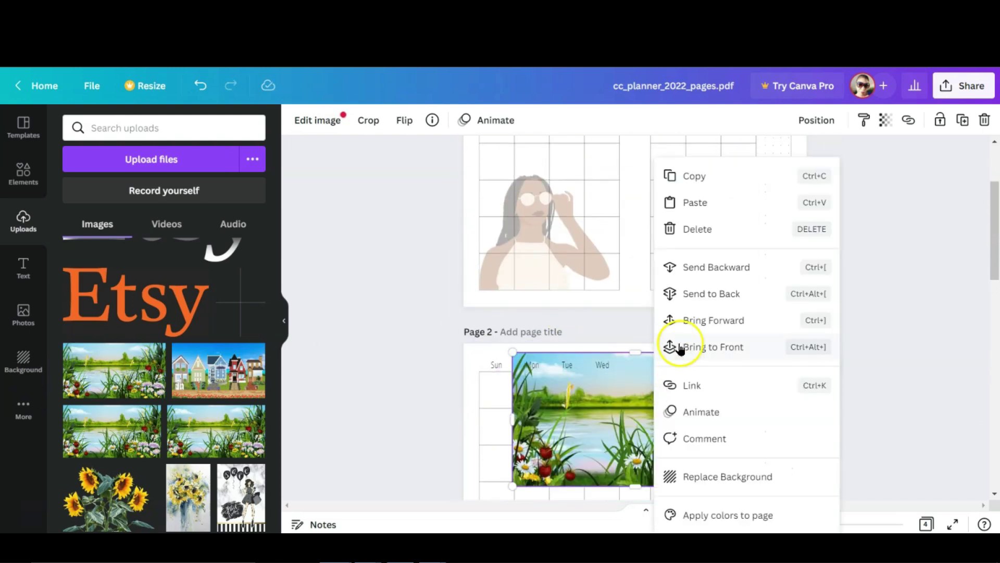
left_click(688, 475)
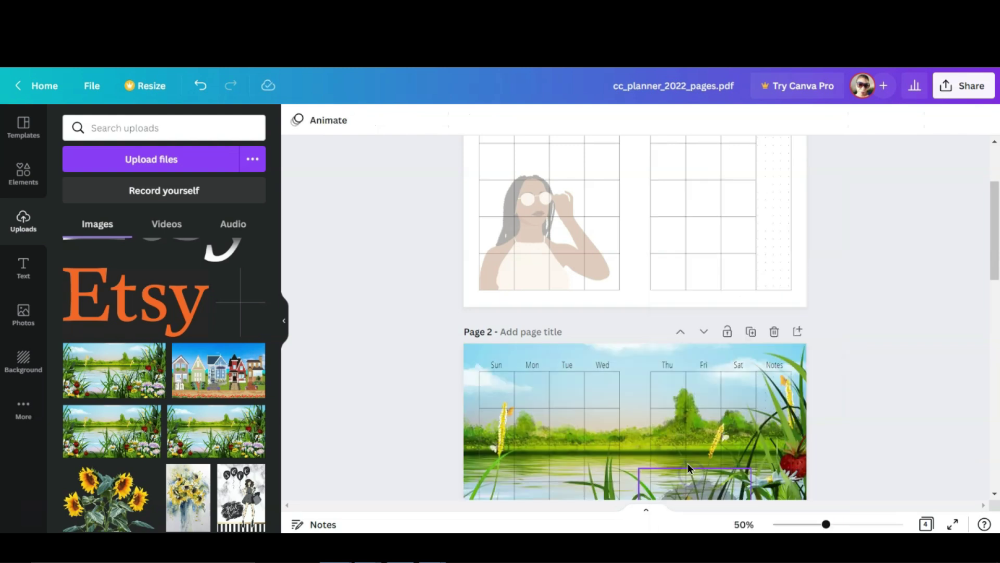
Try fading page 2 by lowering the planner grid's transparency to 40 and back to 100, and undo the background replacement
scroll(884, 426, "down", 6)
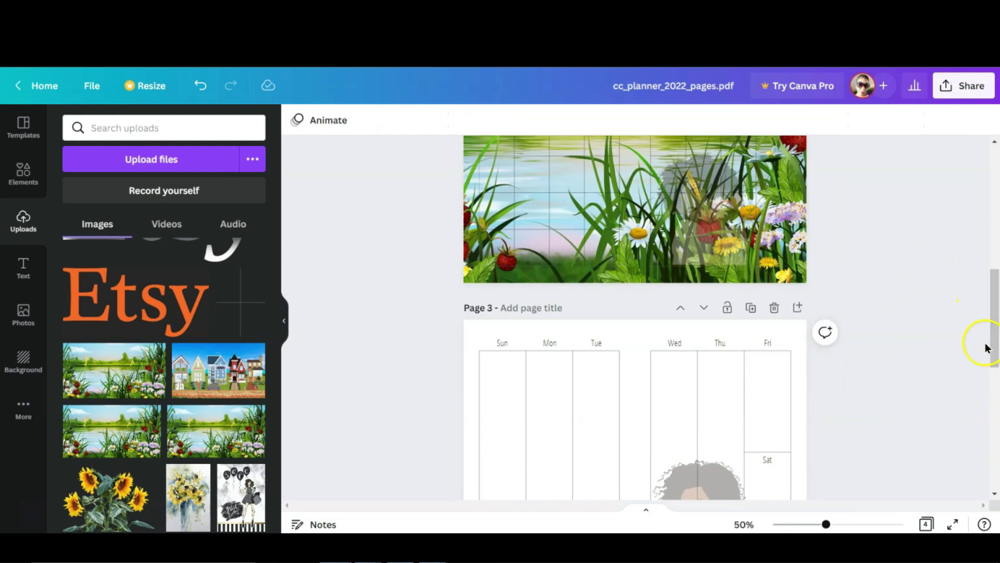
left_click_drag(995, 348, 976, 282)
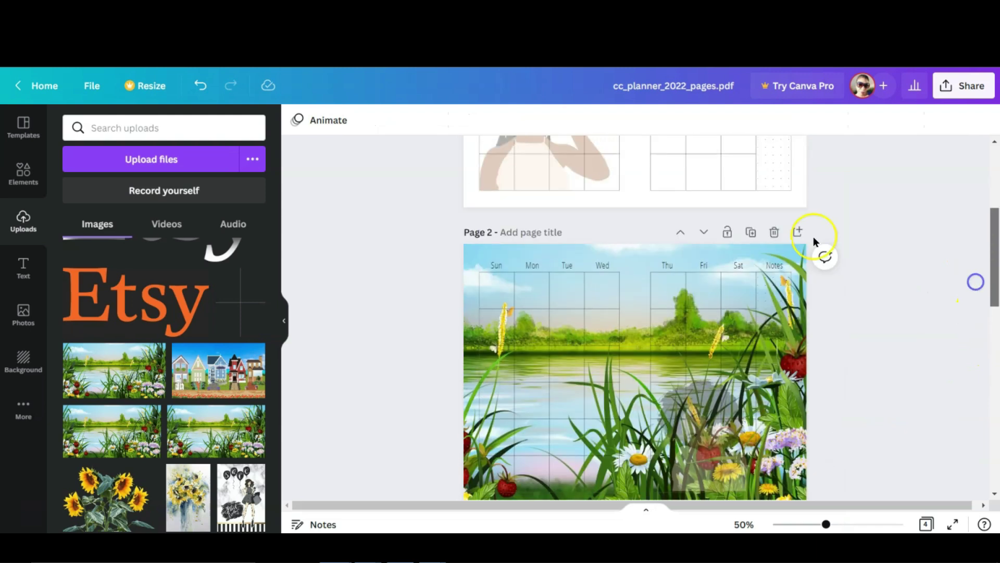
left_click(714, 246)
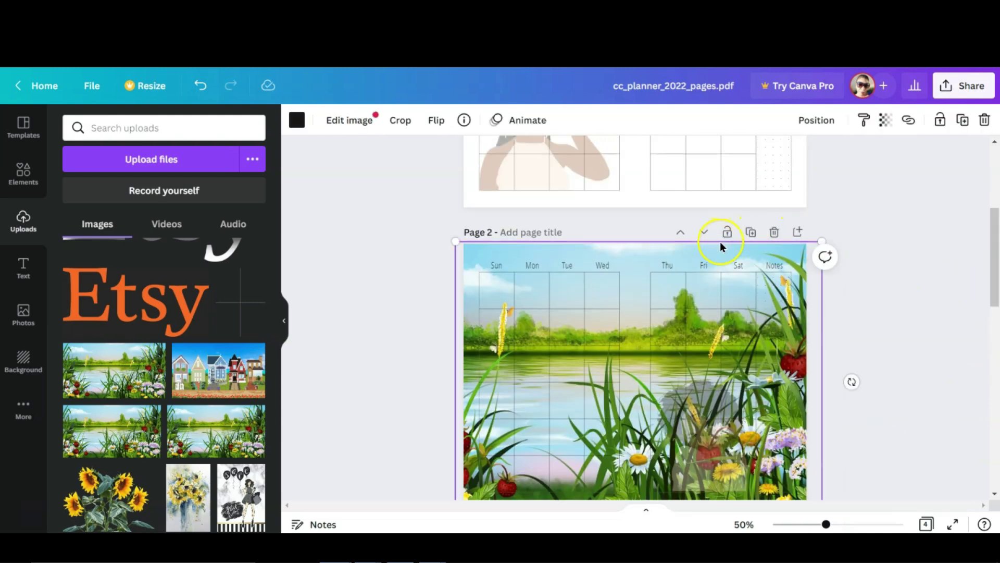
left_click(886, 120)
left_click(803, 174)
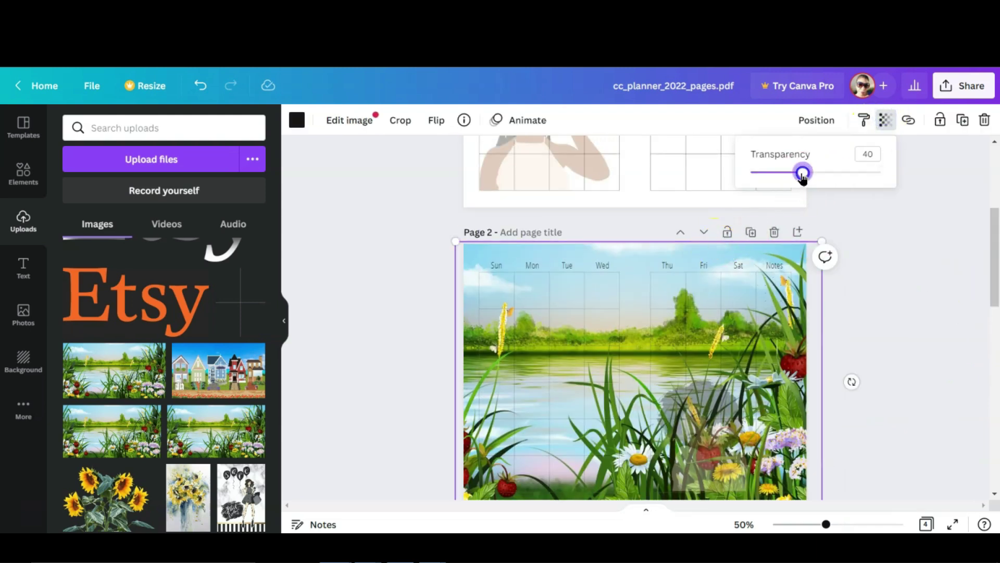
left_click_drag(803, 176, 947, 187)
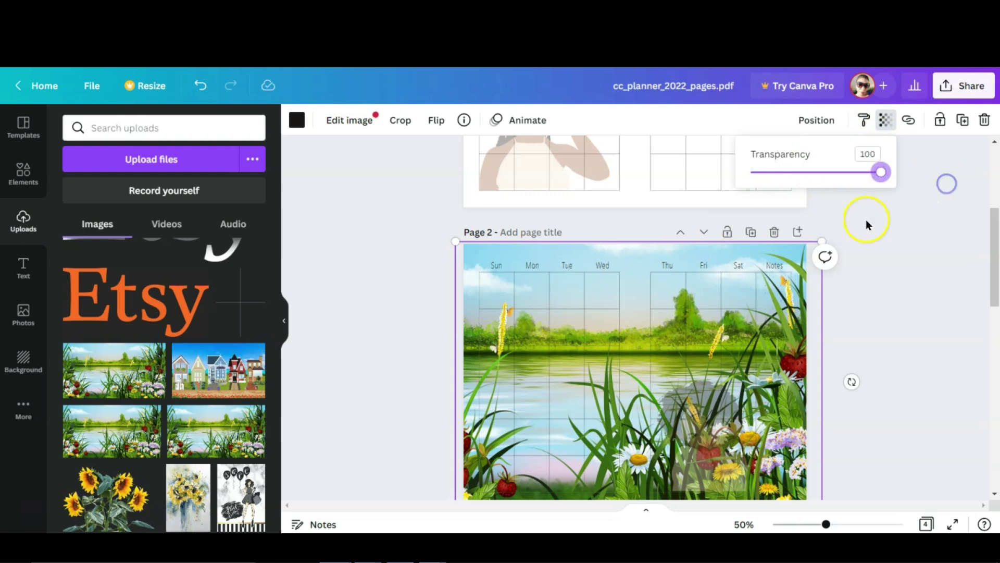
left_click(460, 324)
key("ctrl+z")
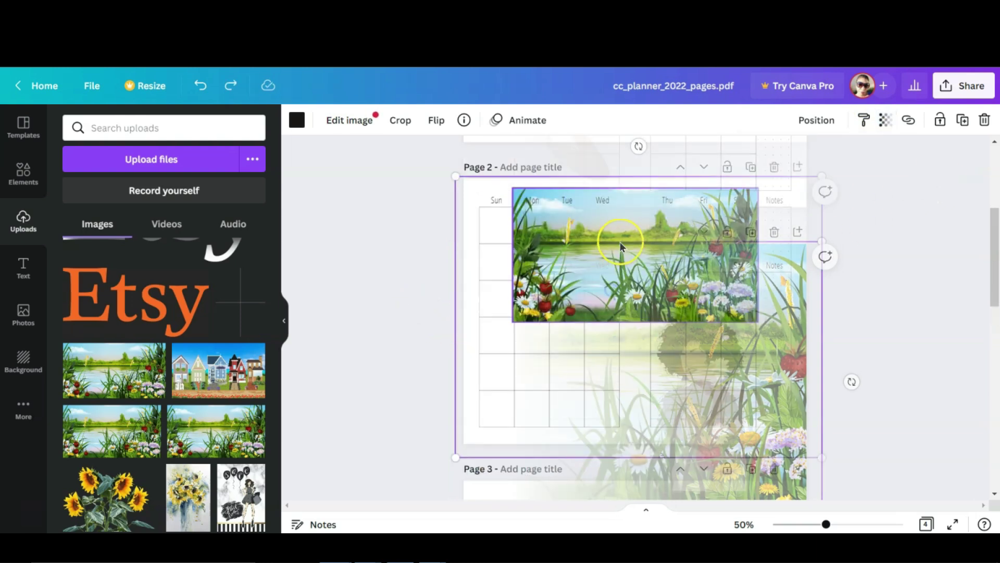
Set the lake picture's transparency to 37 and make it the background of page 2
left_click(608, 213)
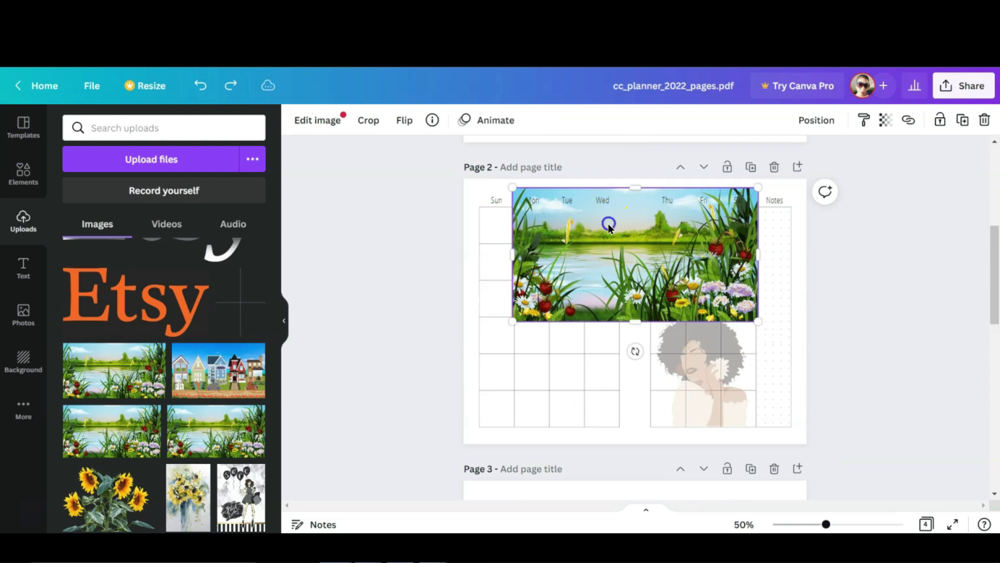
left_click(884, 124)
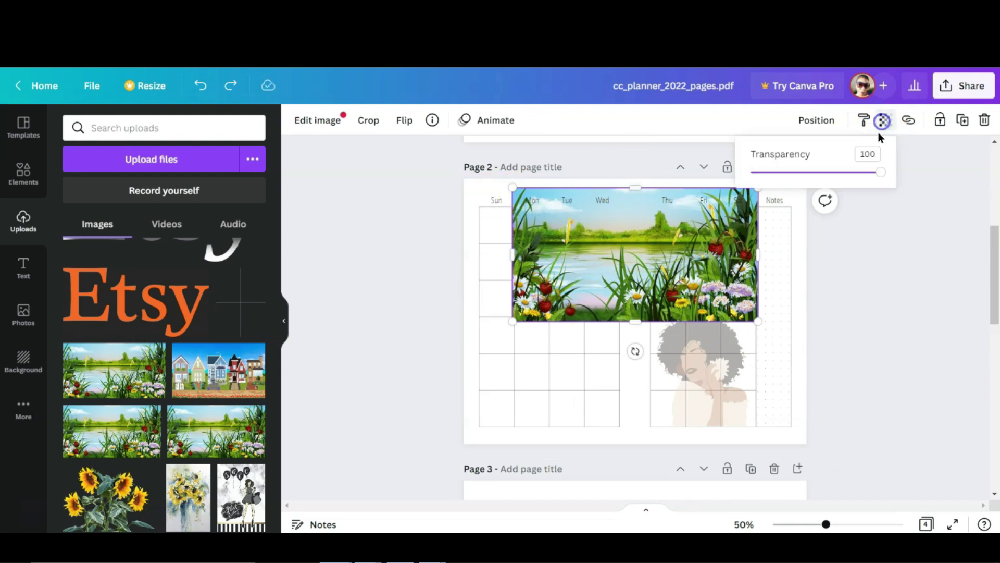
left_click_drag(827, 180, 806, 178)
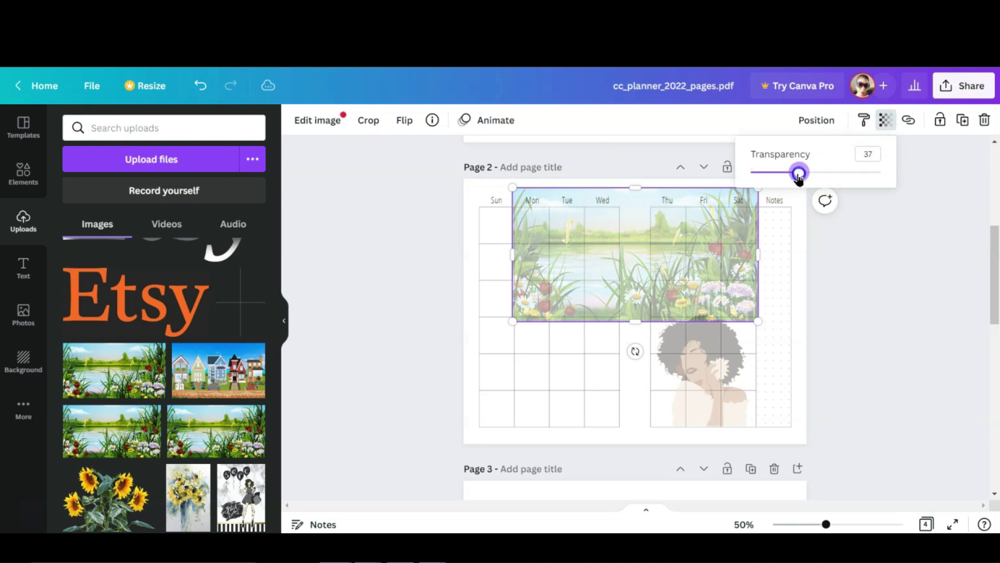
right_click(643, 244)
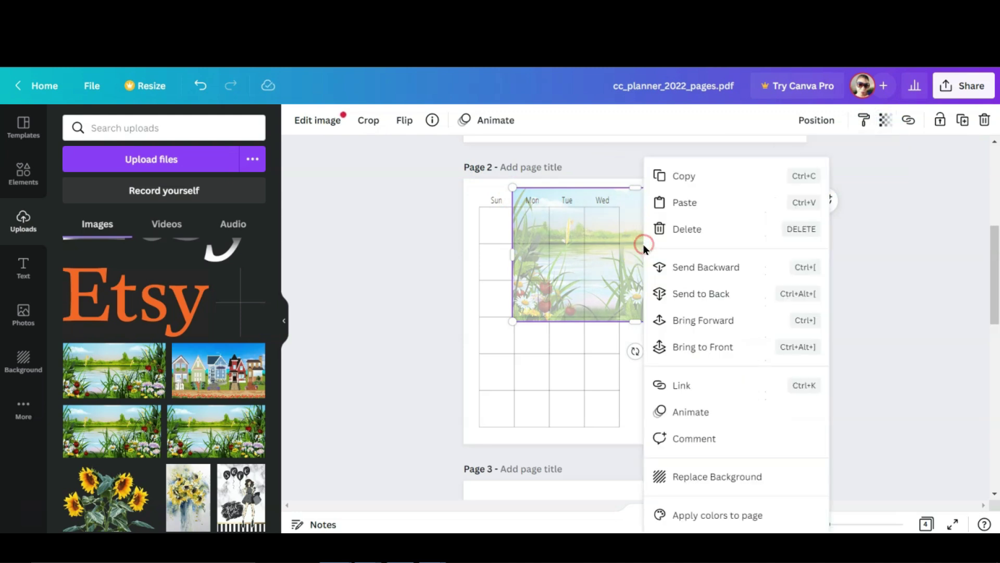
left_click(680, 483)
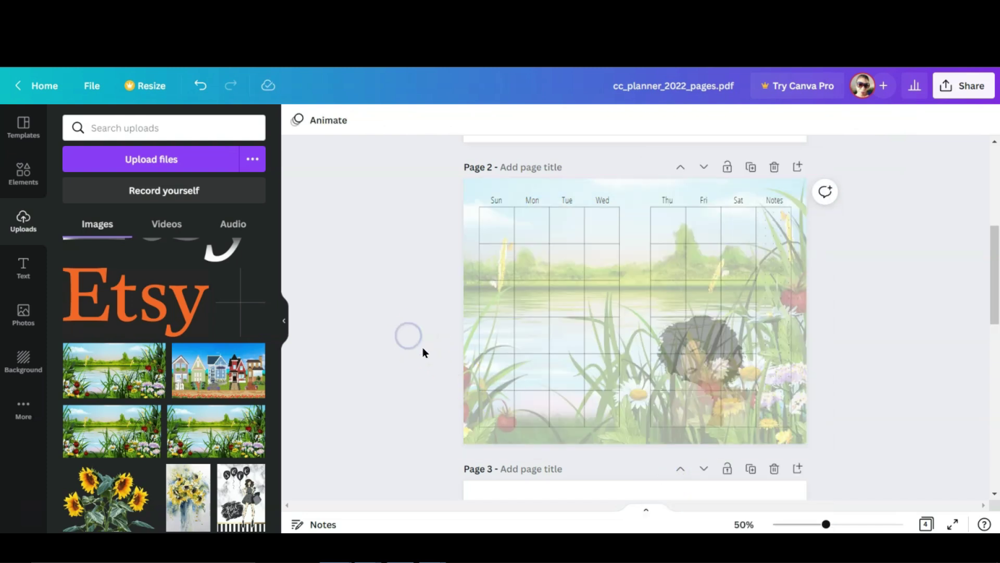
Add the uploaded picture of colorful houses to page 4 and set its transparency to 36
scroll(387, 371, "down", 1)
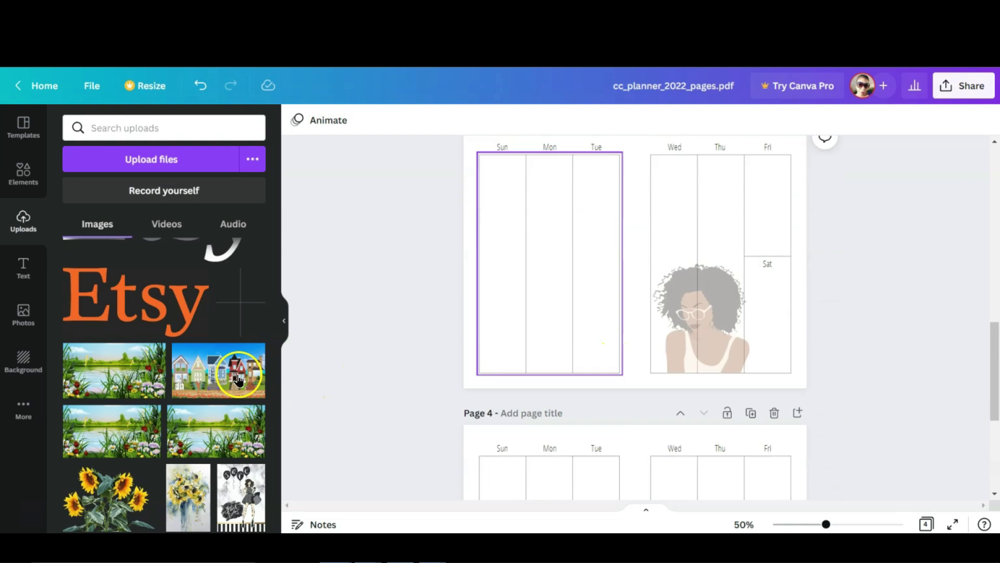
left_click(238, 378)
right_click(698, 324)
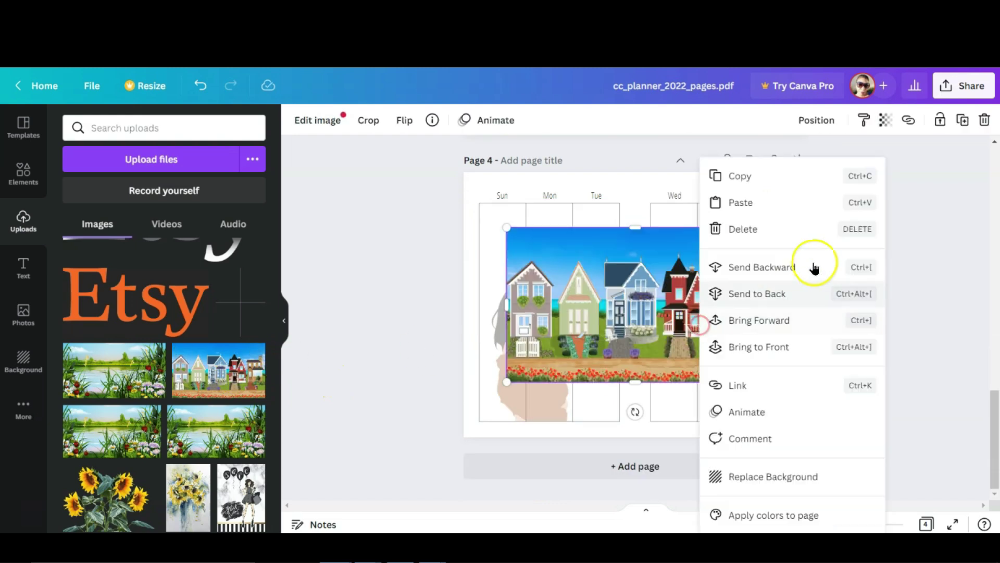
left_click(886, 120)
left_click(810, 172)
left_click_drag(810, 176, 804, 180)
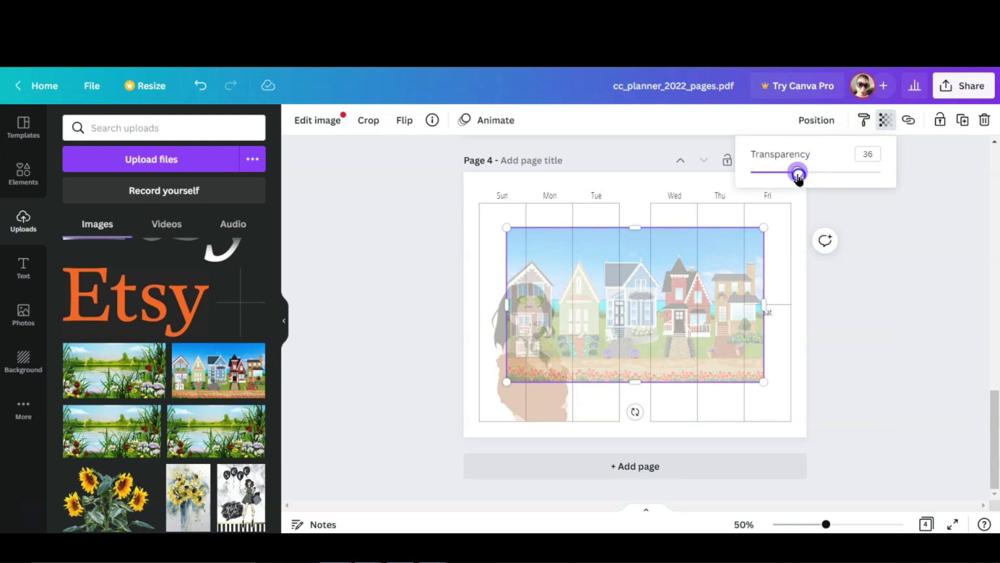
Make the faded houses picture the background of page 4
left_click(657, 275)
right_click(657, 275)
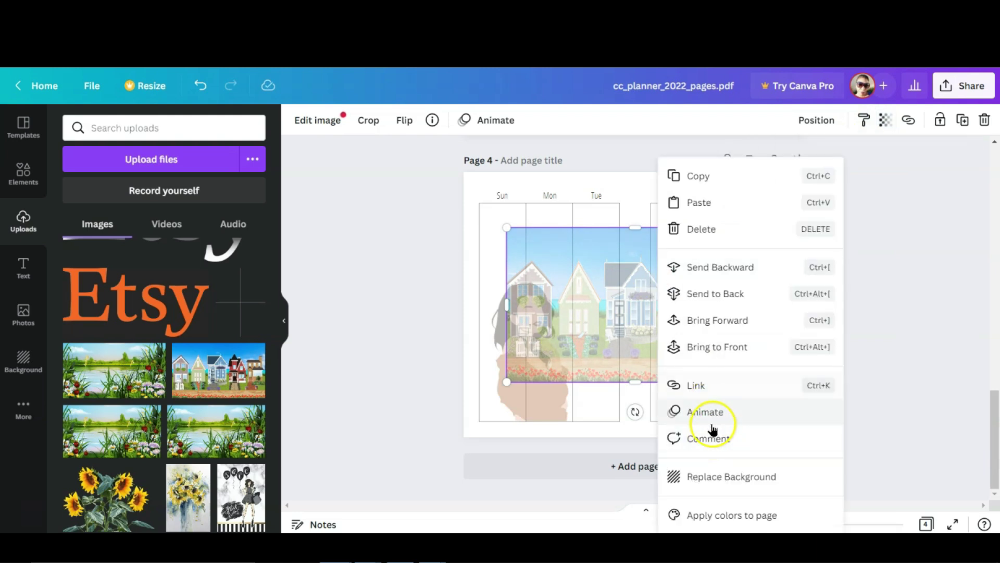
left_click(718, 476)
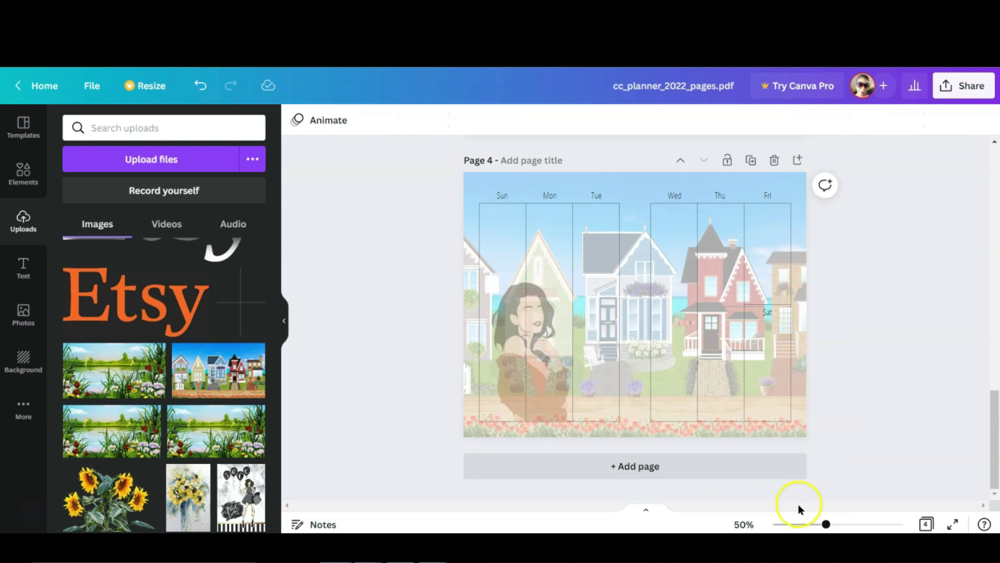
Undo the houses picture changes on page 4 and the lake background on page 2
key("ctrl+z")
key("ctrl+z")
key("ctrl+z")
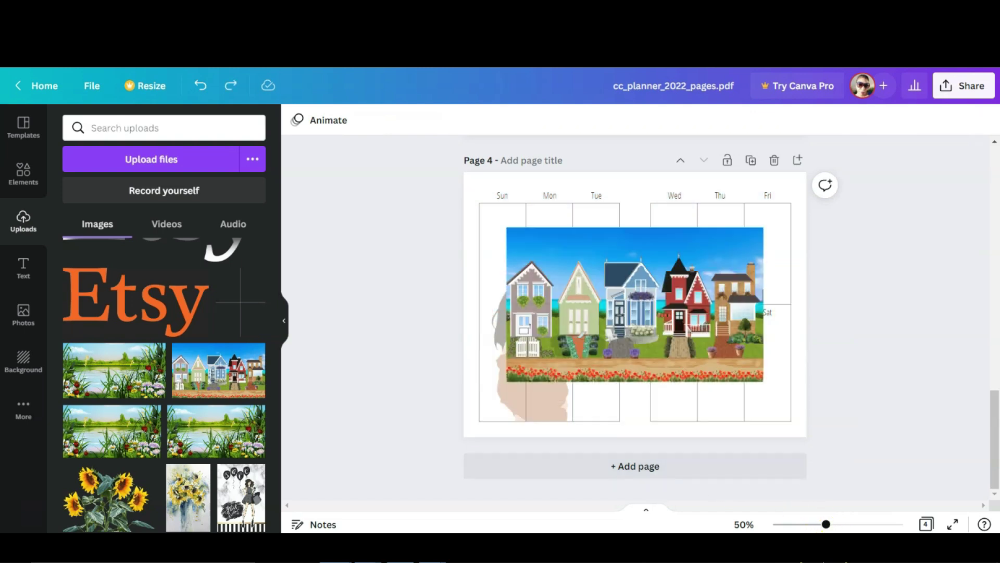
scroll(547, 424, "up", 8)
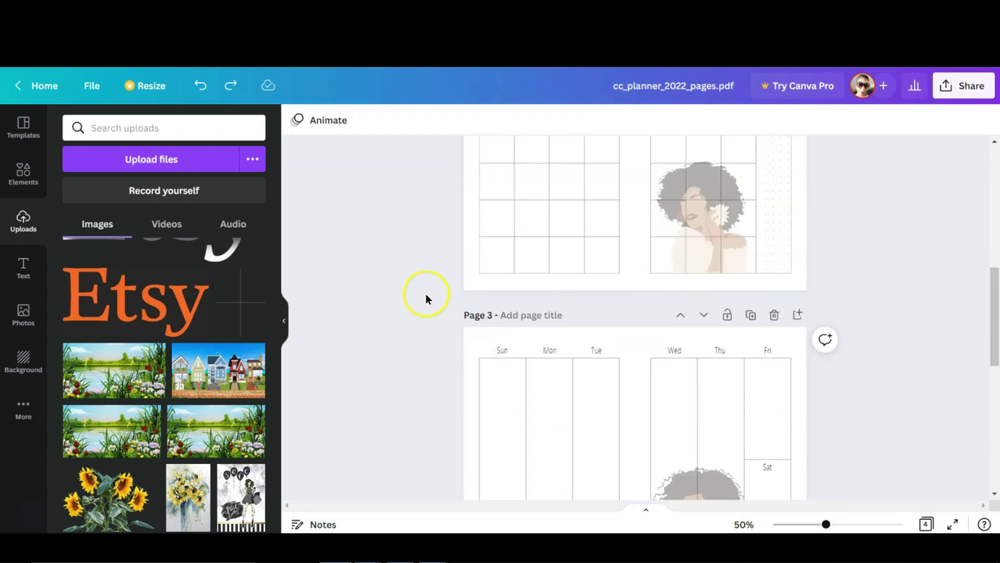
scroll(461, 291, "up", 5)
scroll(459, 292, "up", 4)
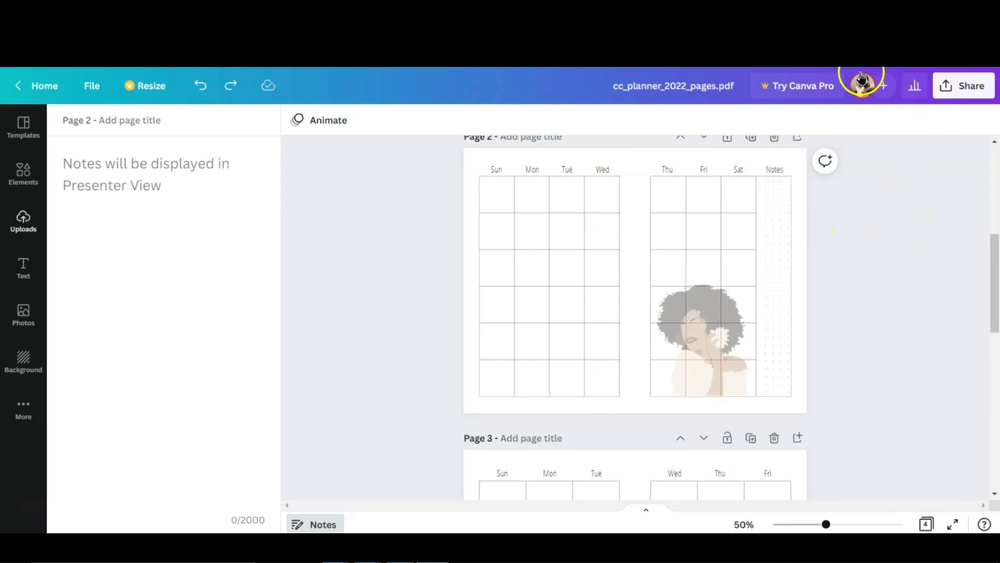
Open the design's download settings and choose PDF Print as the file type
left_click(947, 97)
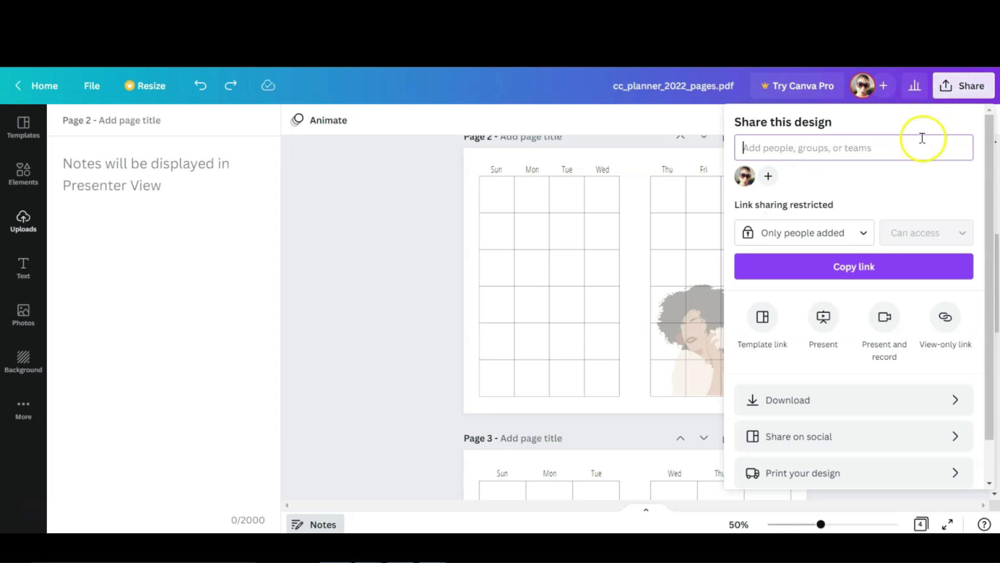
left_click(922, 398)
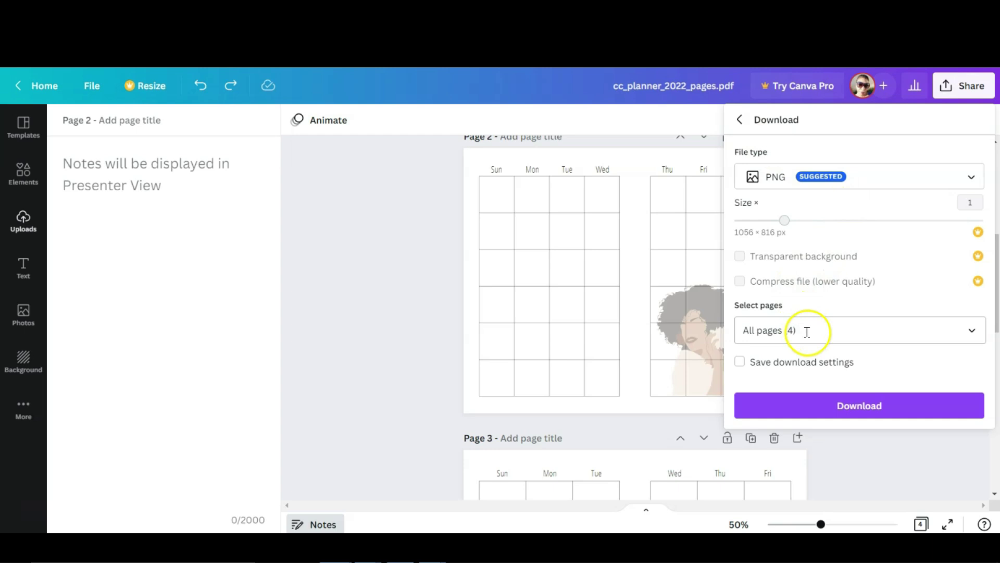
left_click(803, 179)
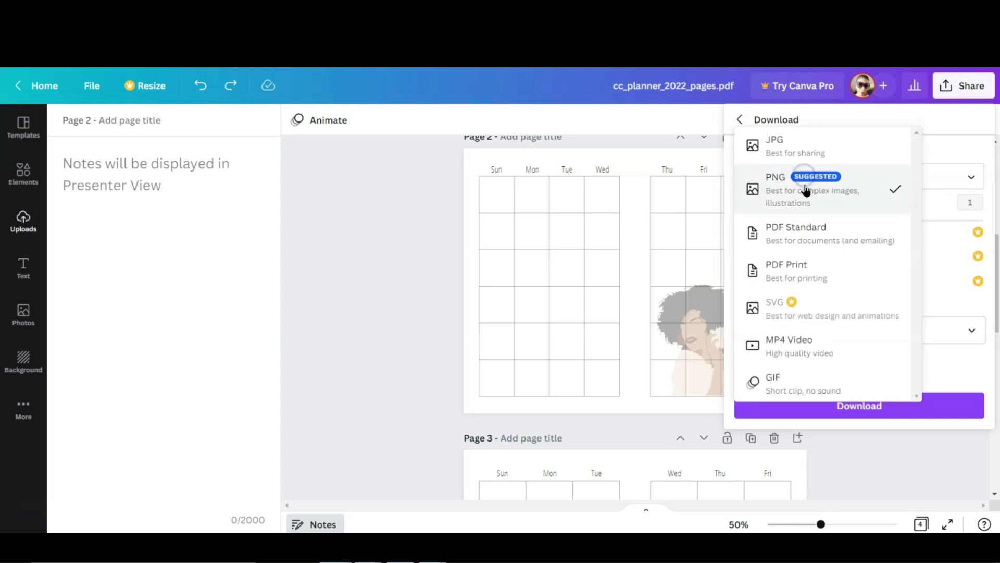
left_click(822, 271)
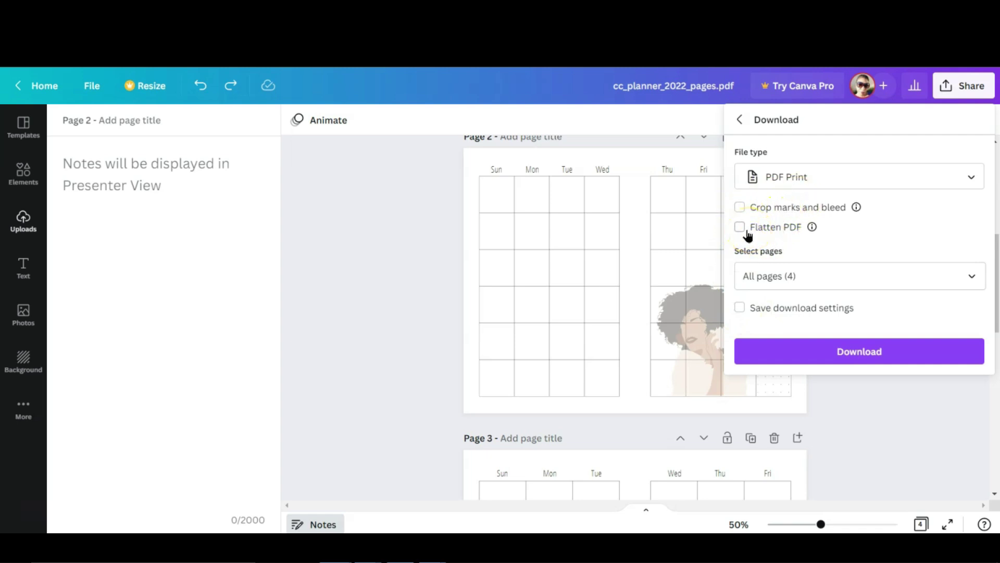
Download all 4 pages of the planner design with the PDF Print settings
mouse_move(812, 229)
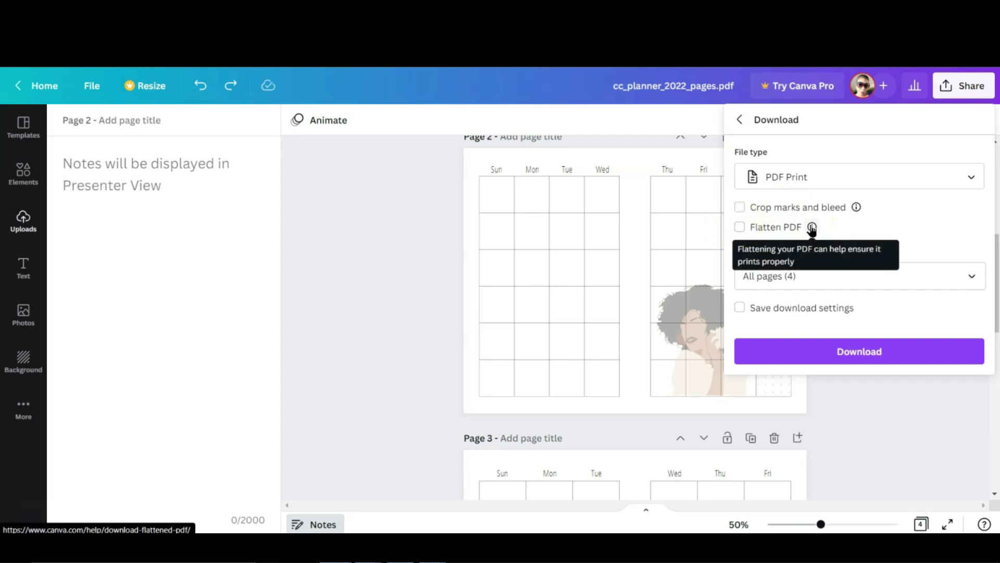
left_click(819, 347)
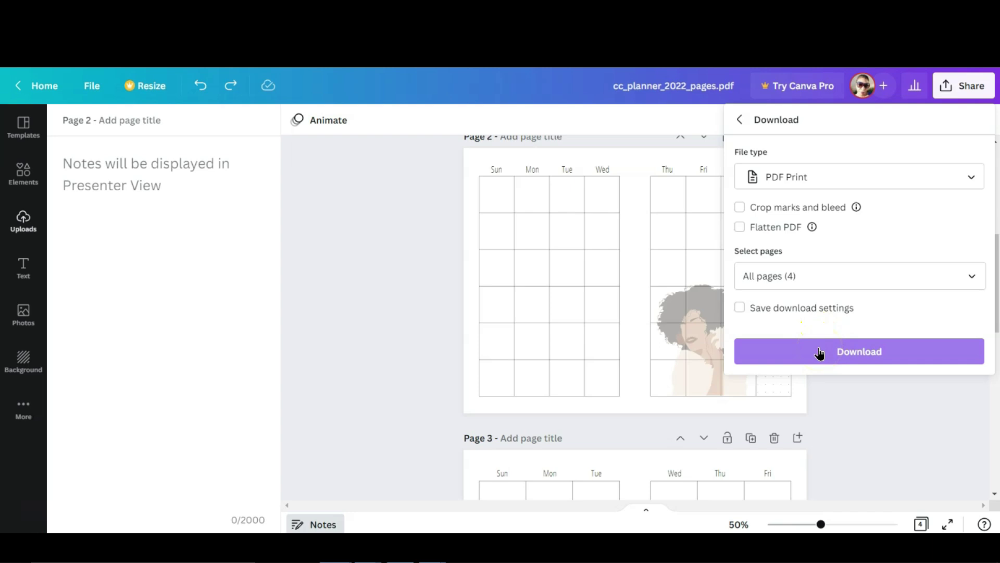
left_click(819, 352)
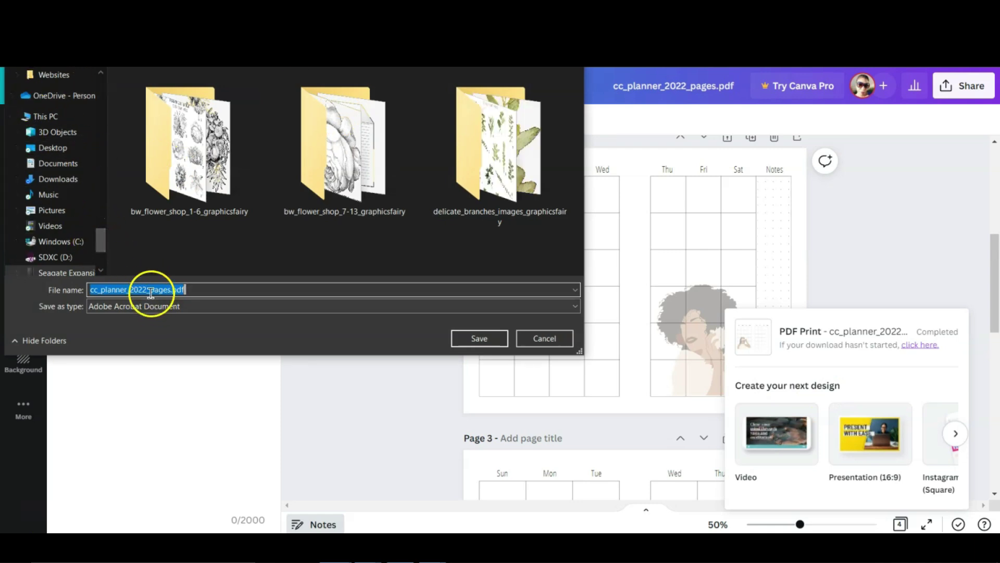
Choose a save folder and save the downloaded PDF as cc_planner_2022_pages_edited
left_click_drag(172, 289, 254, 293)
key("BackSpace")
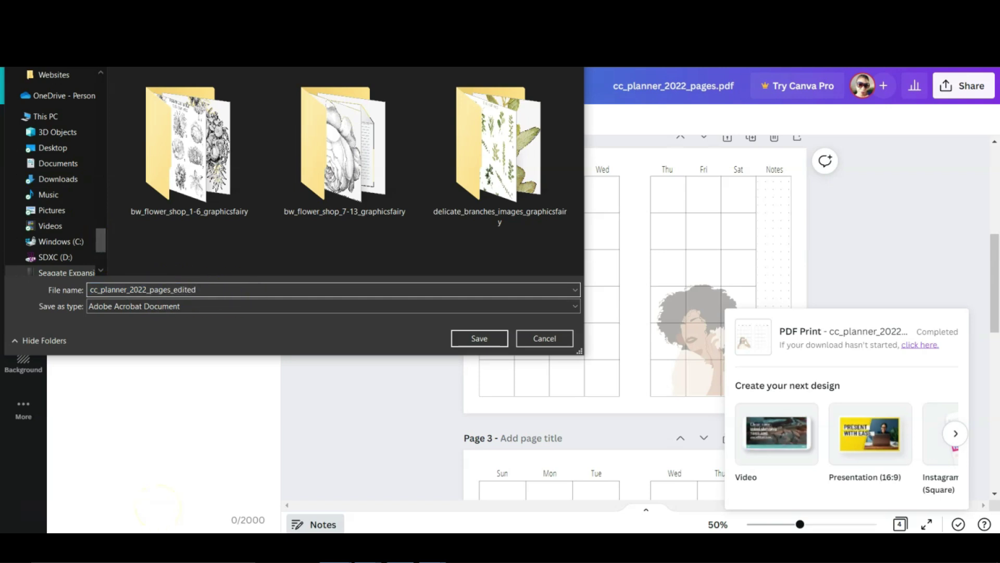
left_click_drag(102, 250, 101, 94)
left_click(59, 137)
left_click(482, 340)
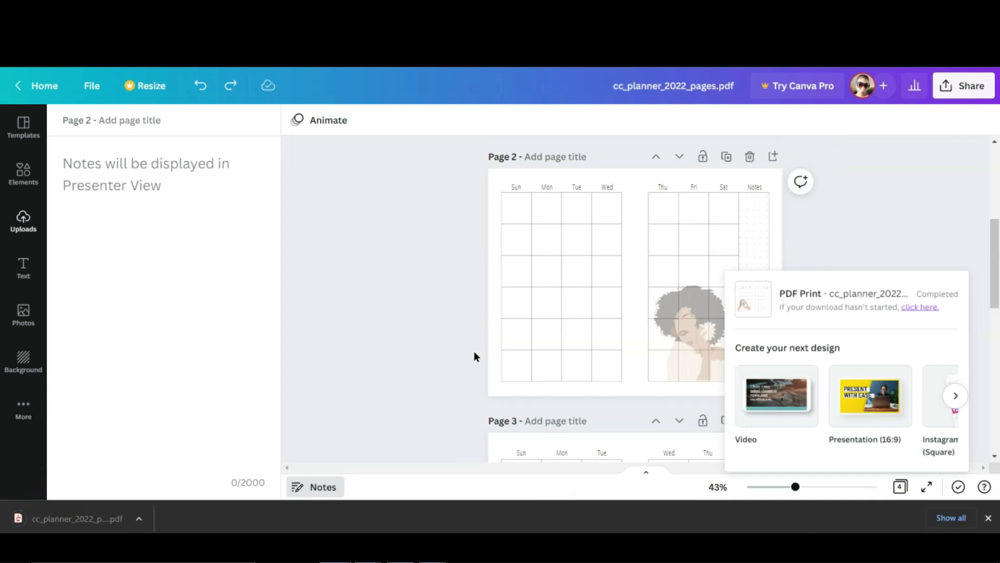
Switch to Adobe Acrobat DC and look through the decorated calendar and weekly pages of the planner PDF
left_click(13, 527)
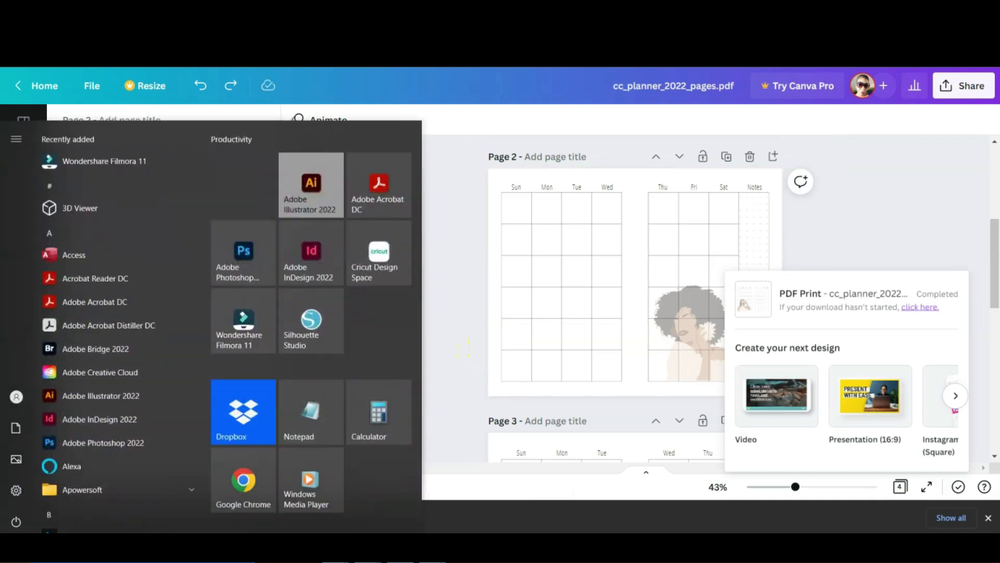
left_click(371, 186)
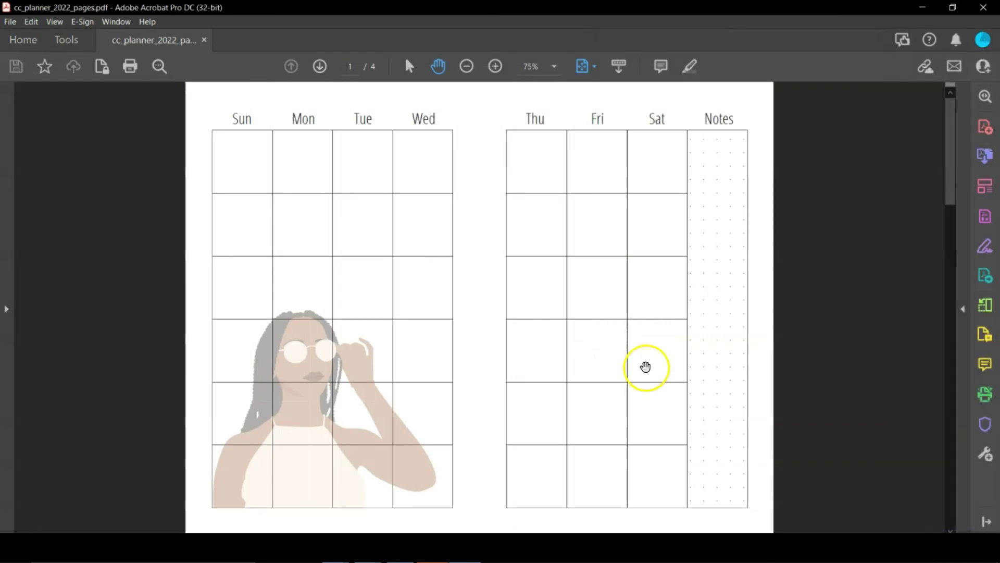
scroll(645, 368, "down", 3)
scroll(646, 368, "down", 5)
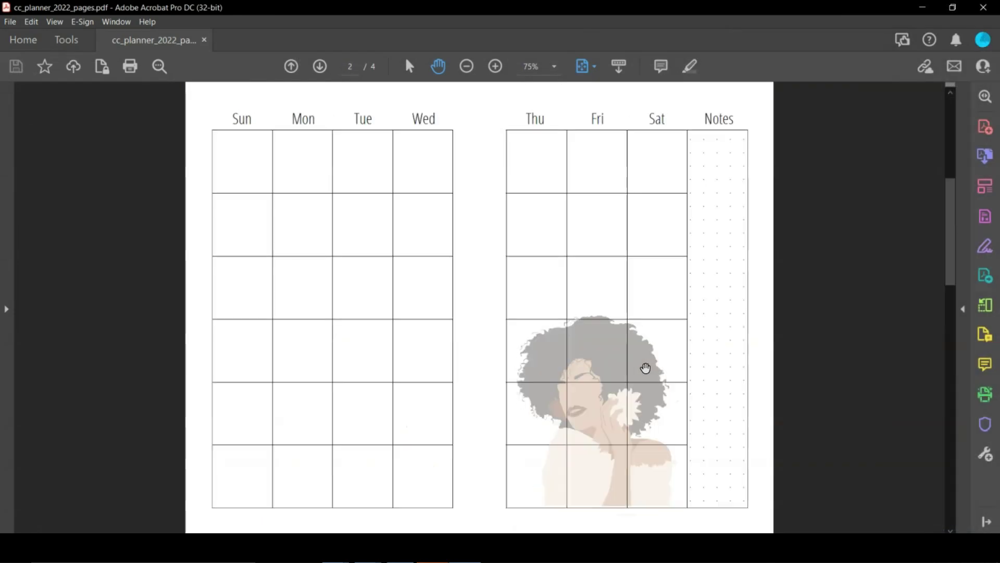
scroll(646, 369, "up", 3)
scroll(645, 368, "up", 3)
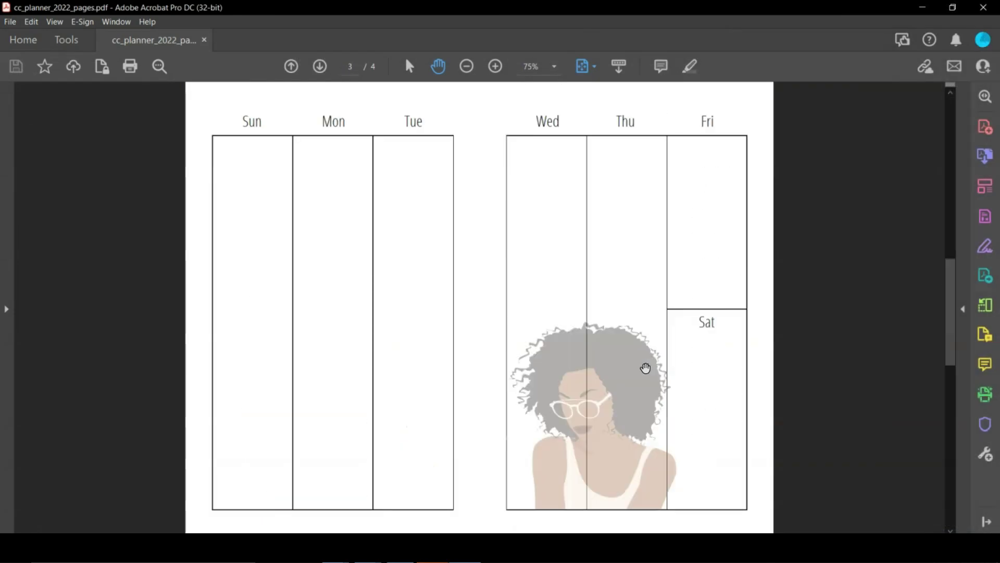
scroll(645, 368, "up", 3)
scroll(645, 369, "down", 6)
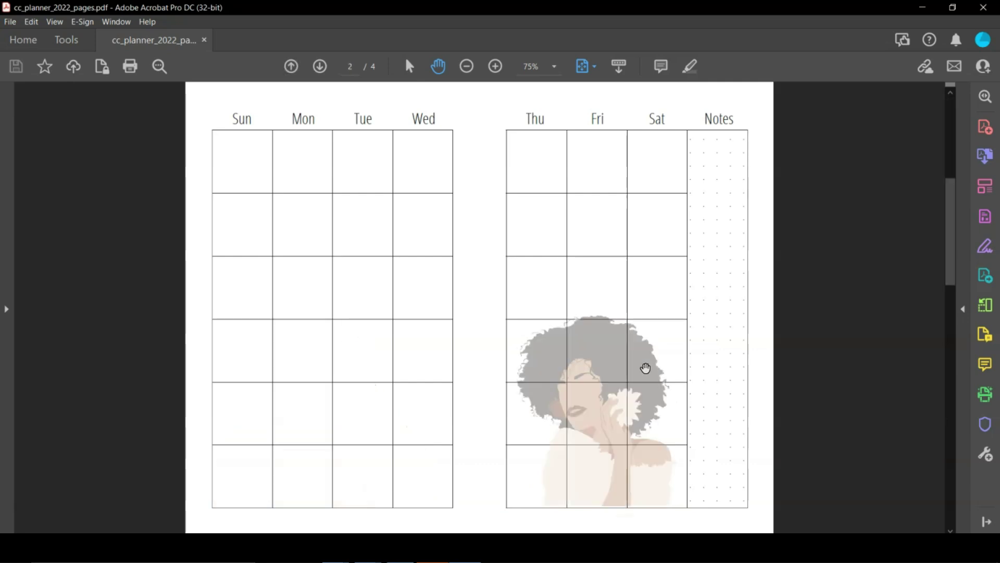
Open the print settings for the planner PDF and set the page handling to Size instead of multiple pages per sheet
left_click(10, 21)
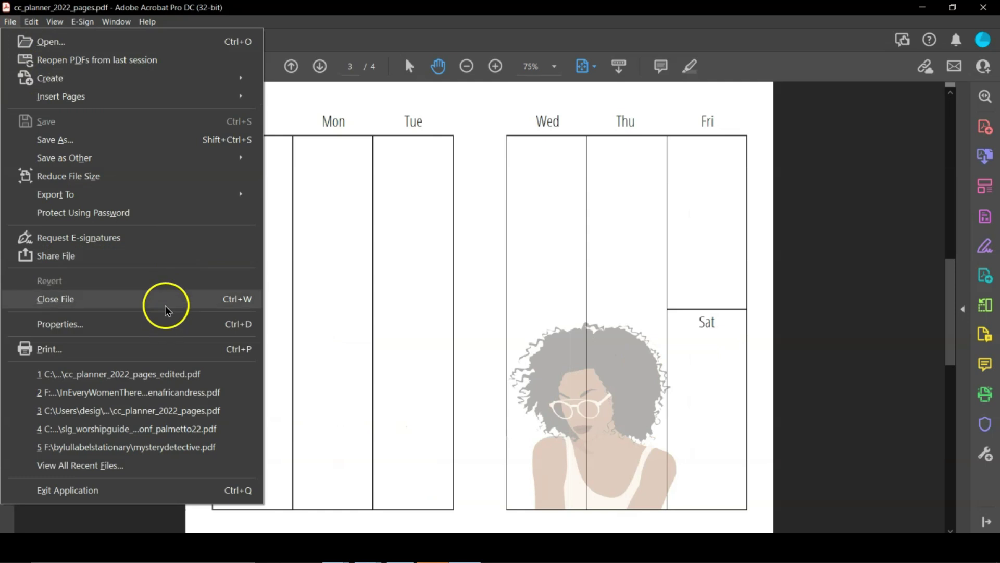
left_click(111, 349)
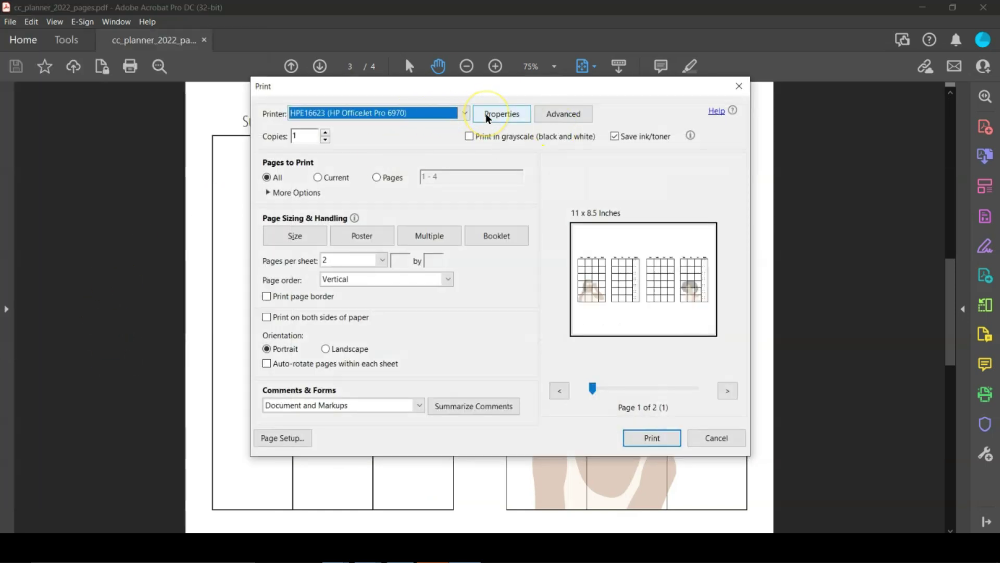
left_click(295, 235)
Change the print quality in the HP OfficeJet Pro 6970's printer properties
left_click(510, 120)
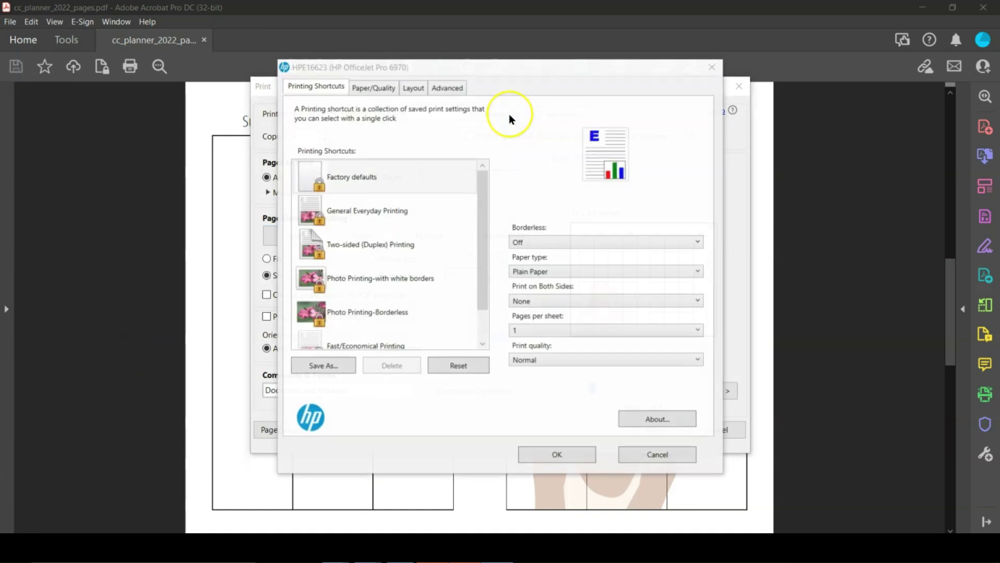
left_click(566, 359)
left_click(530, 398)
left_click(549, 451)
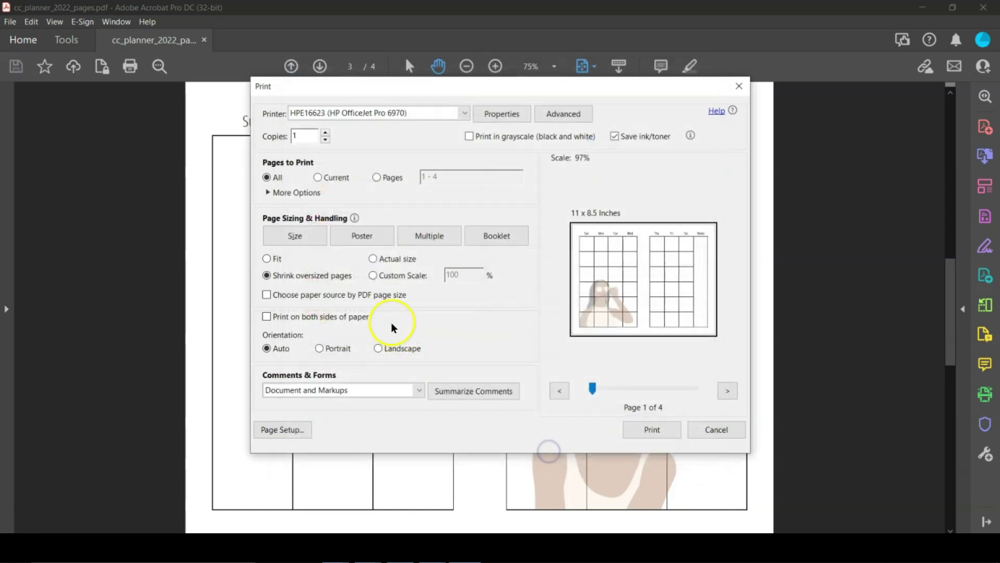
Print the planner at actual size on both sides of the paper, flipped on the short edge
left_click(379, 260)
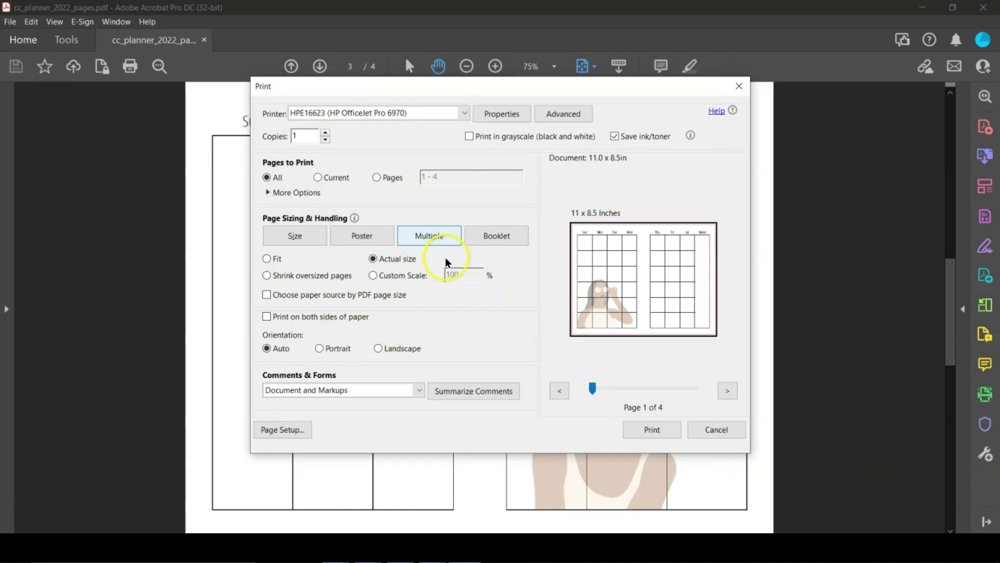
left_click(266, 317)
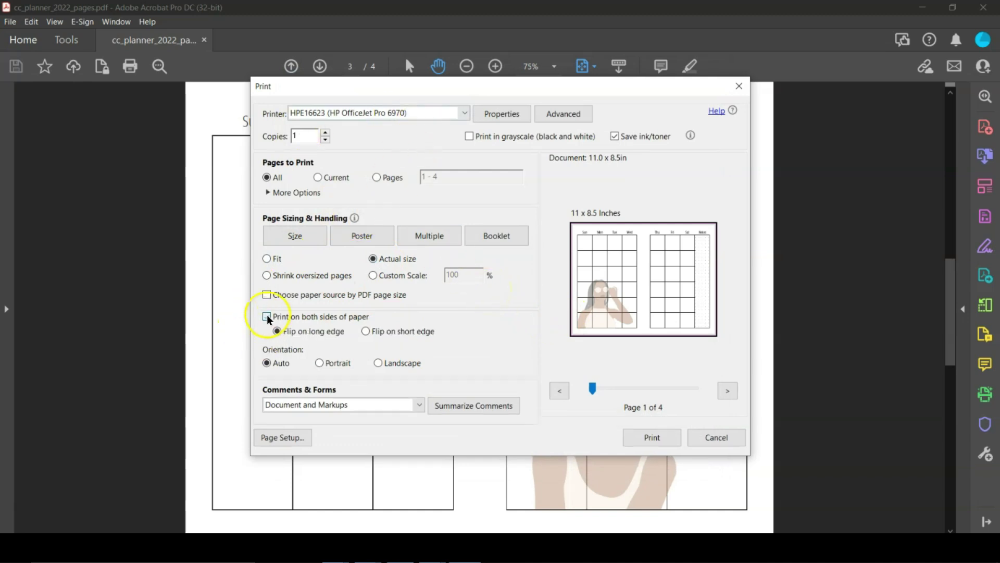
left_click(366, 334)
left_click(642, 437)
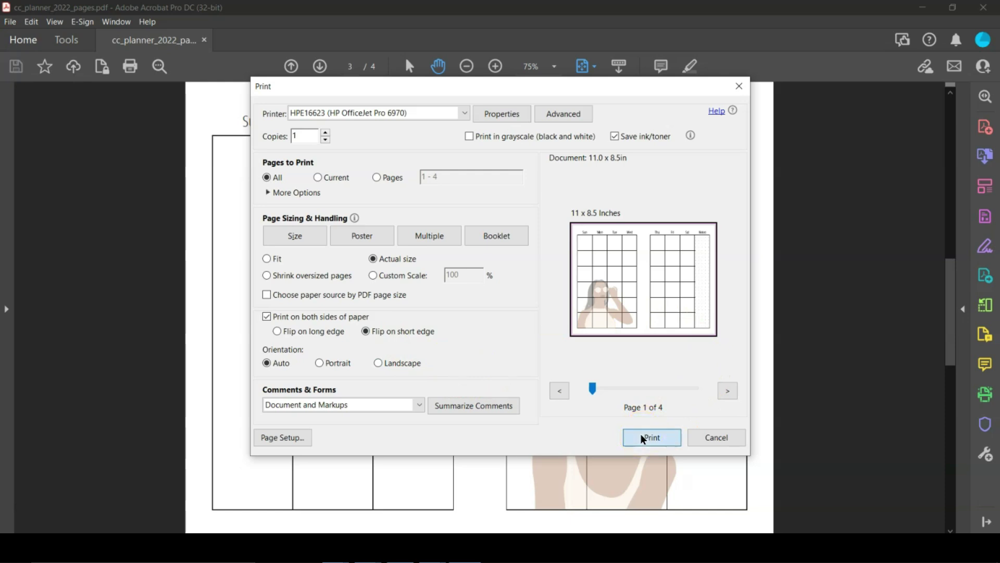